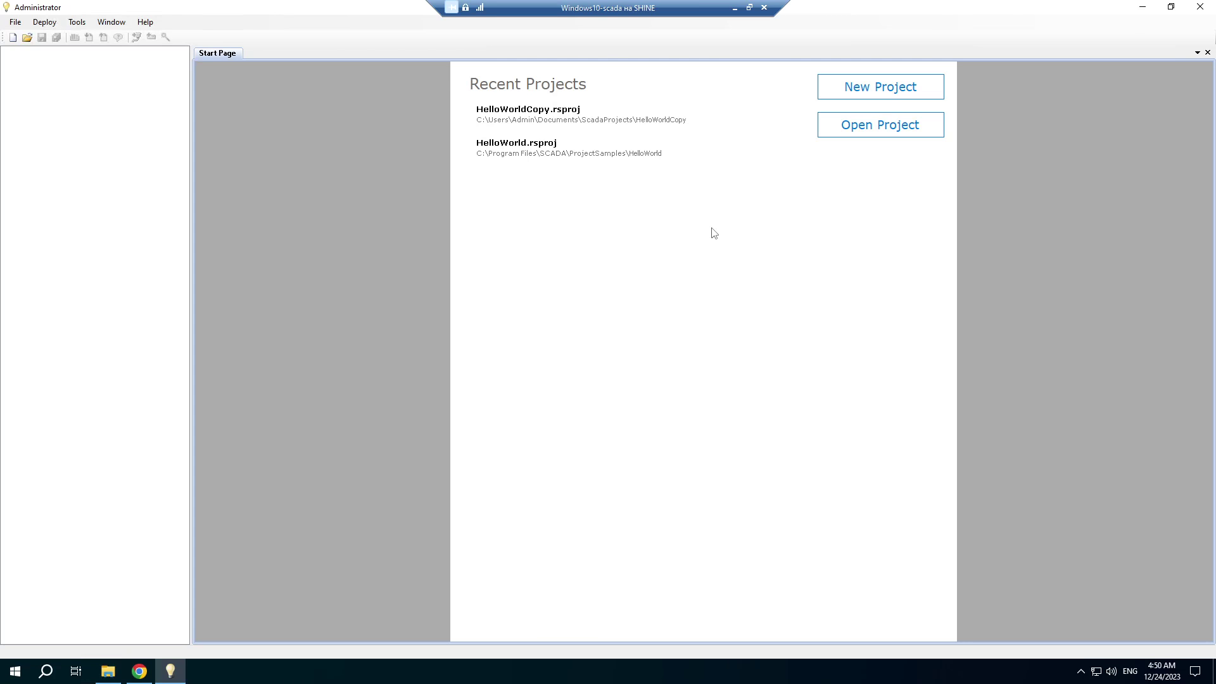
Step: Open the HelloWorldCopy project and expand Views down to the HelloWorld folder
click(615, 120)
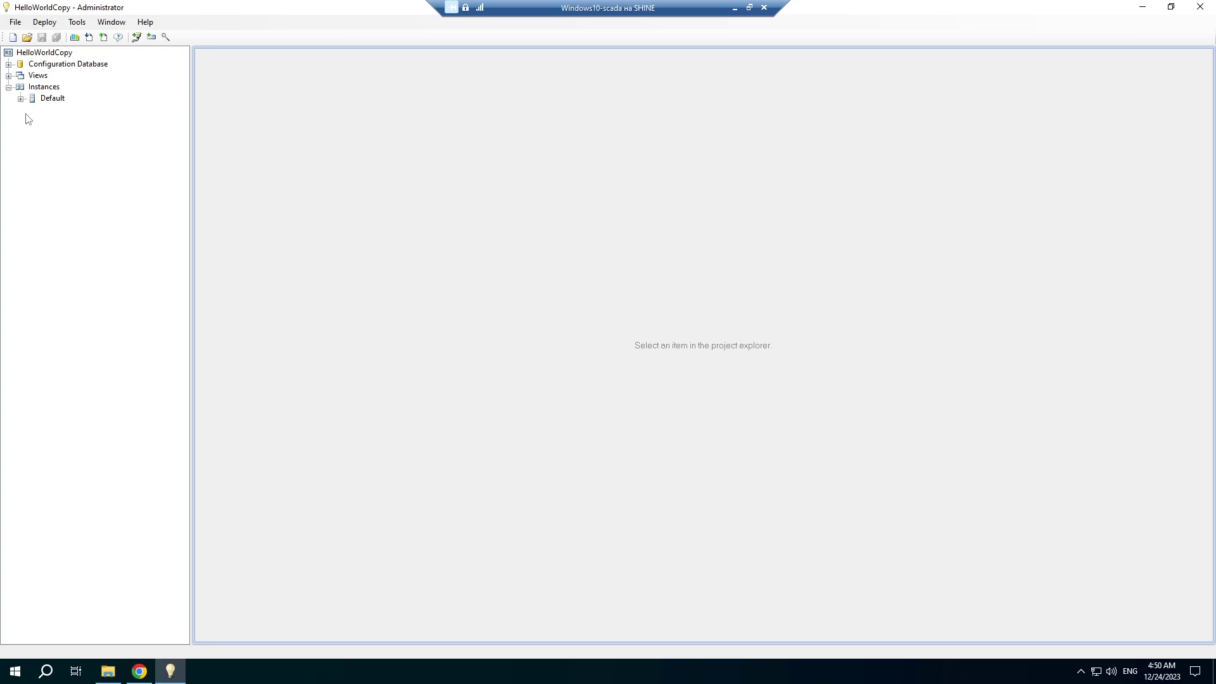
click(8, 75)
click(21, 87)
Step: Create a new Scheme View file named TestScheme.sch in the HelloWorld views folder
right_click(54, 88)
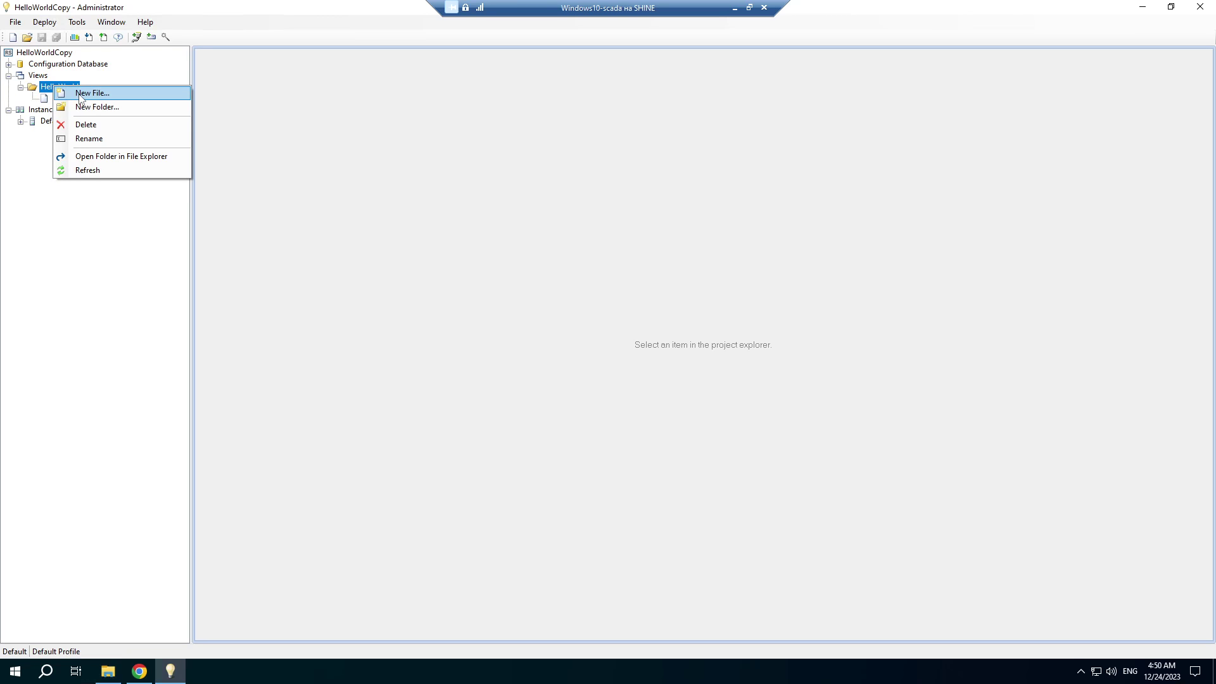
click(80, 95)
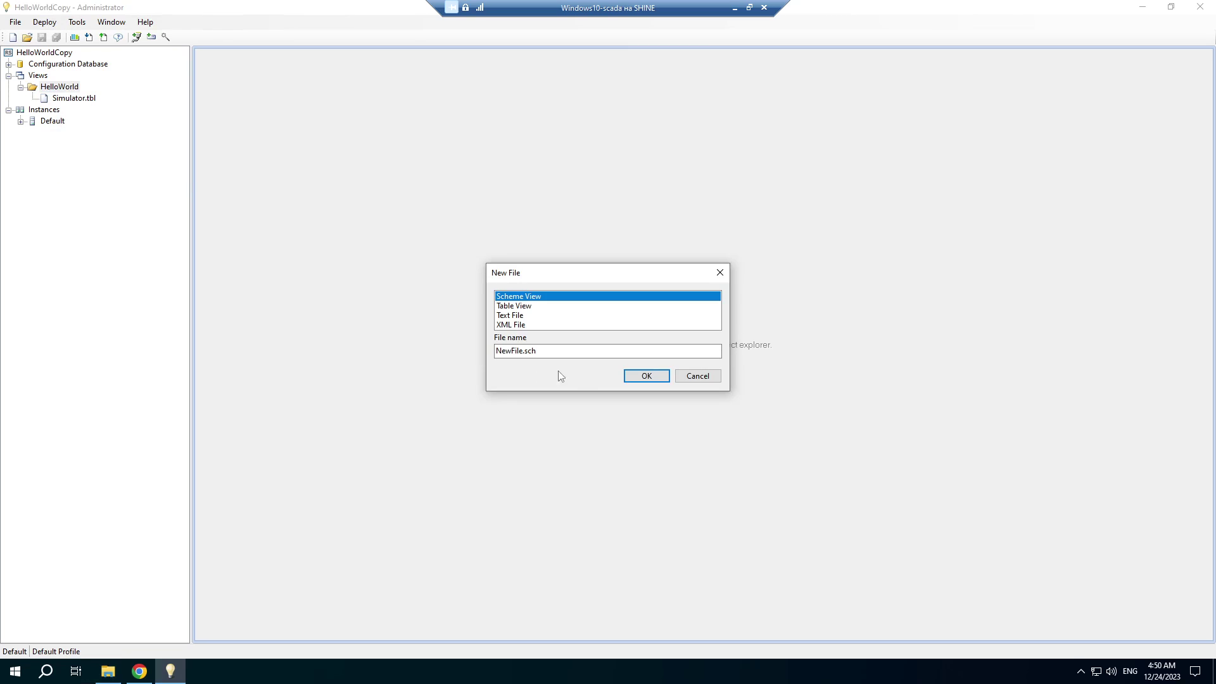
click(522, 350)
key(shift+Home)
text(TestScheme)
click(648, 377)
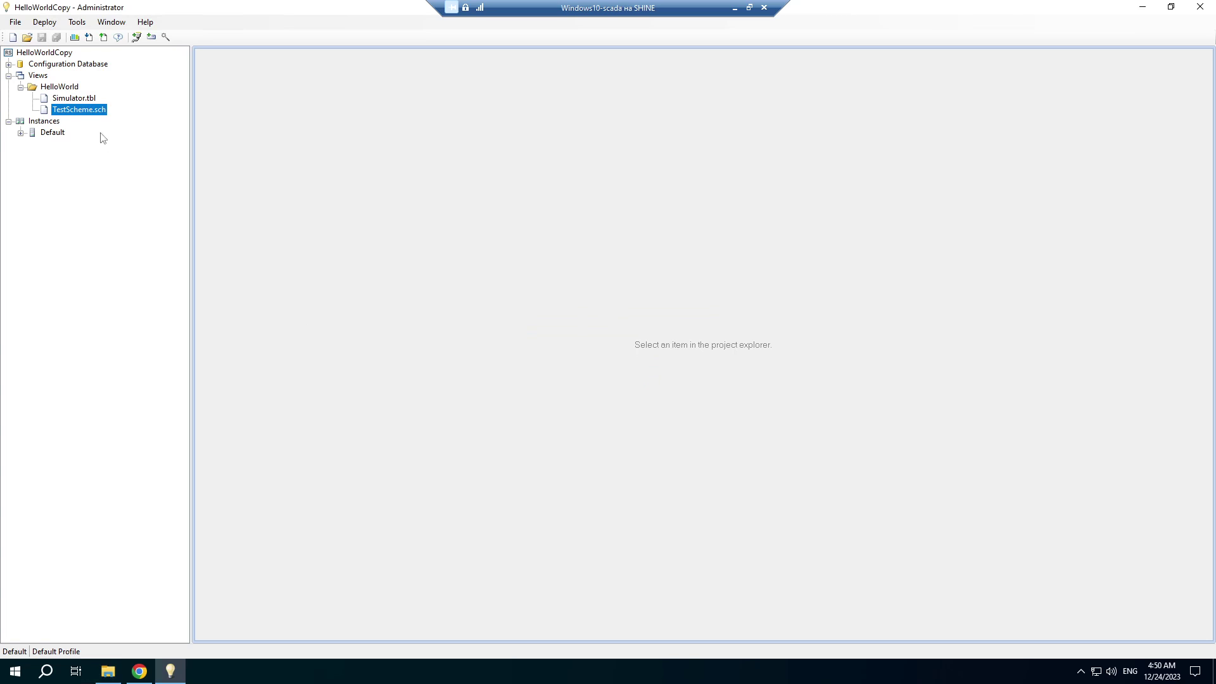
Step: Open TestScheme.sch in the Scheme Editor, allowing the editor to run
double_click(78, 114)
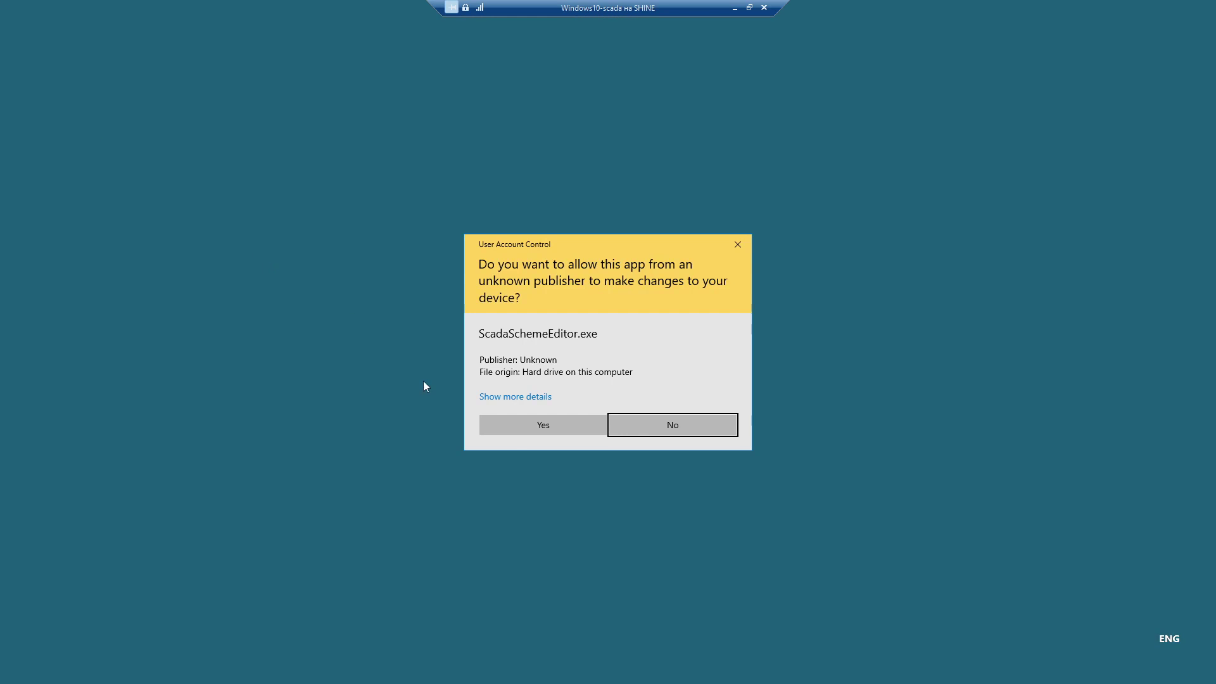
click(517, 425)
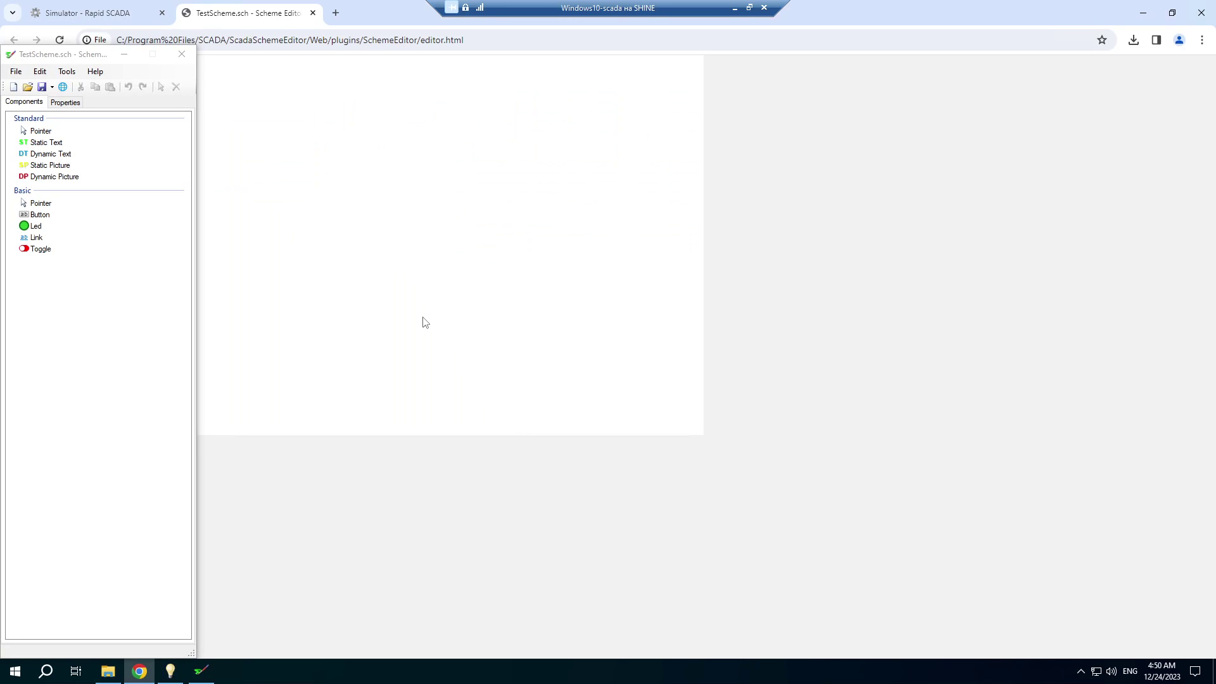
click(88, 56)
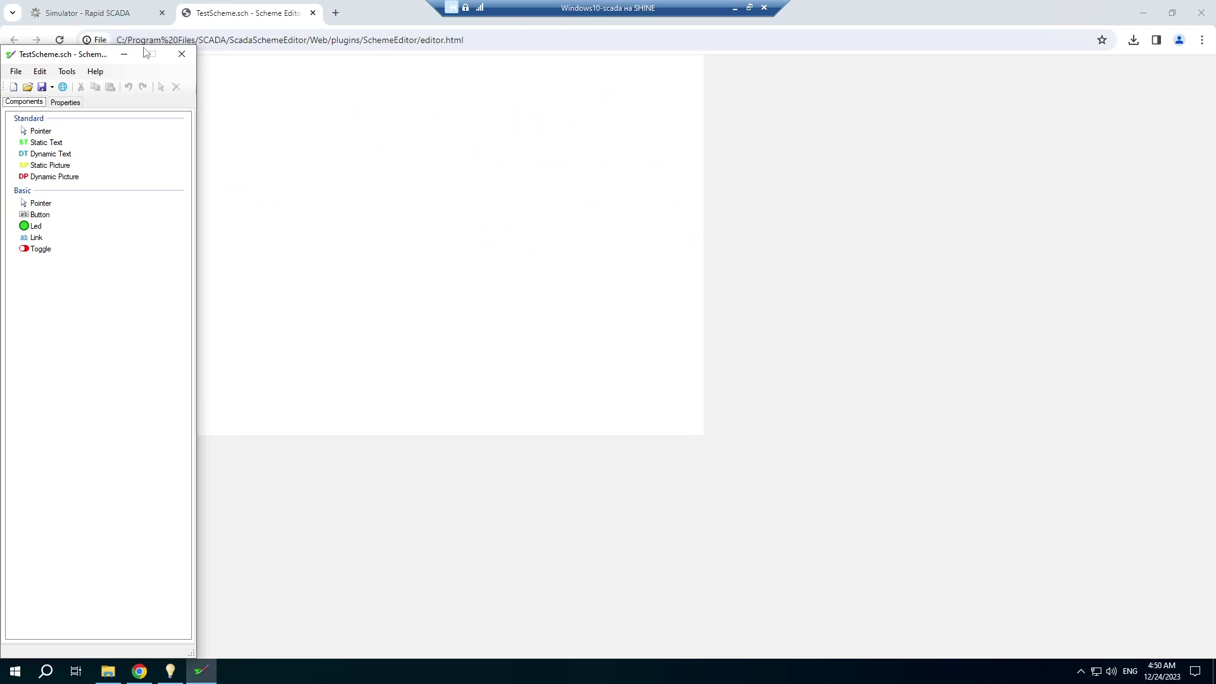
click(217, 23)
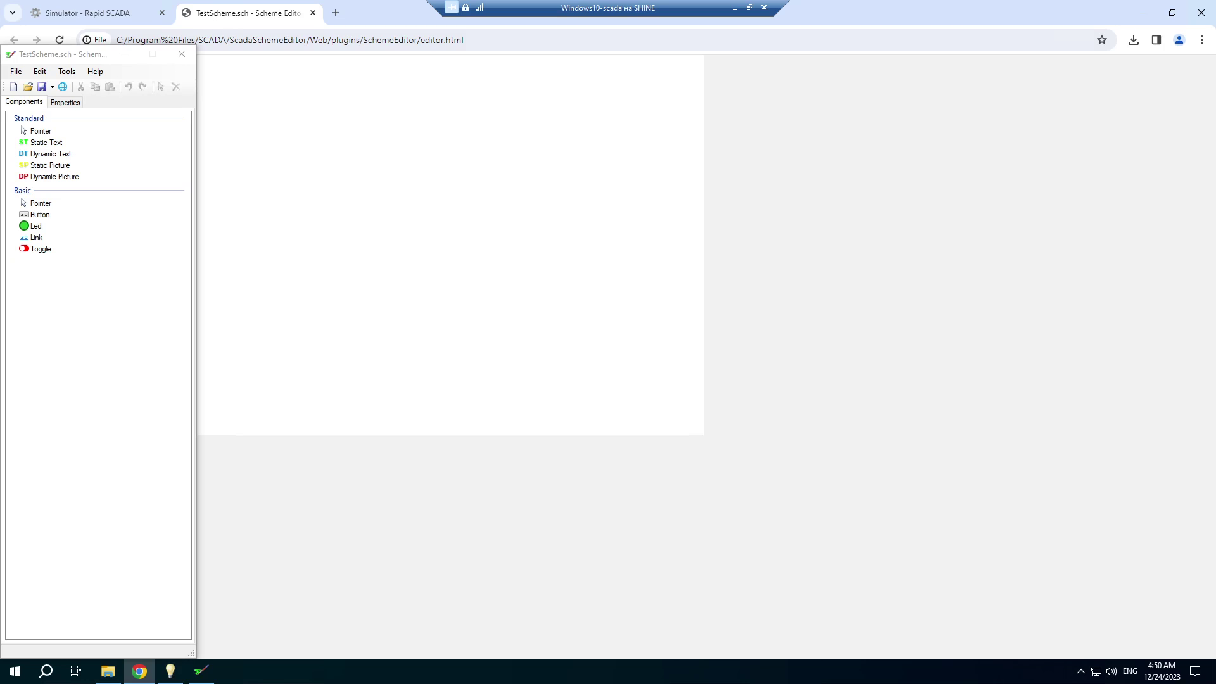
click(21, 105)
Step: Show the blank scheme's document properties and check its 800 × 600 size
click(75, 103)
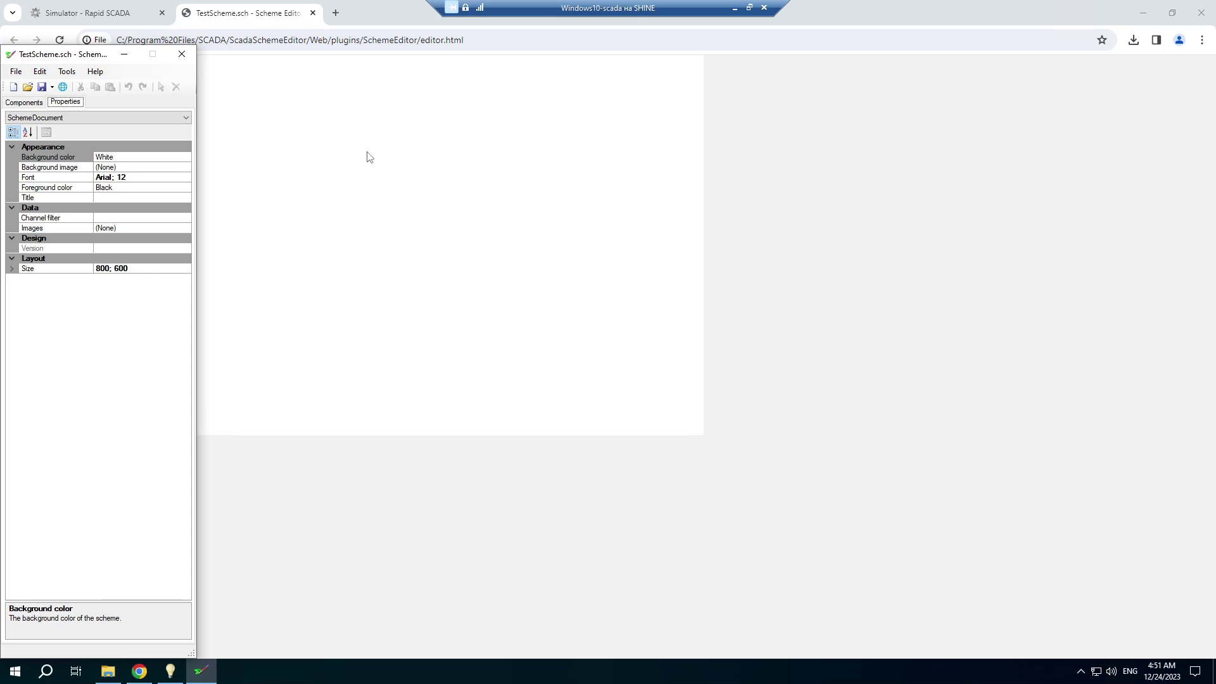
click(334, 180)
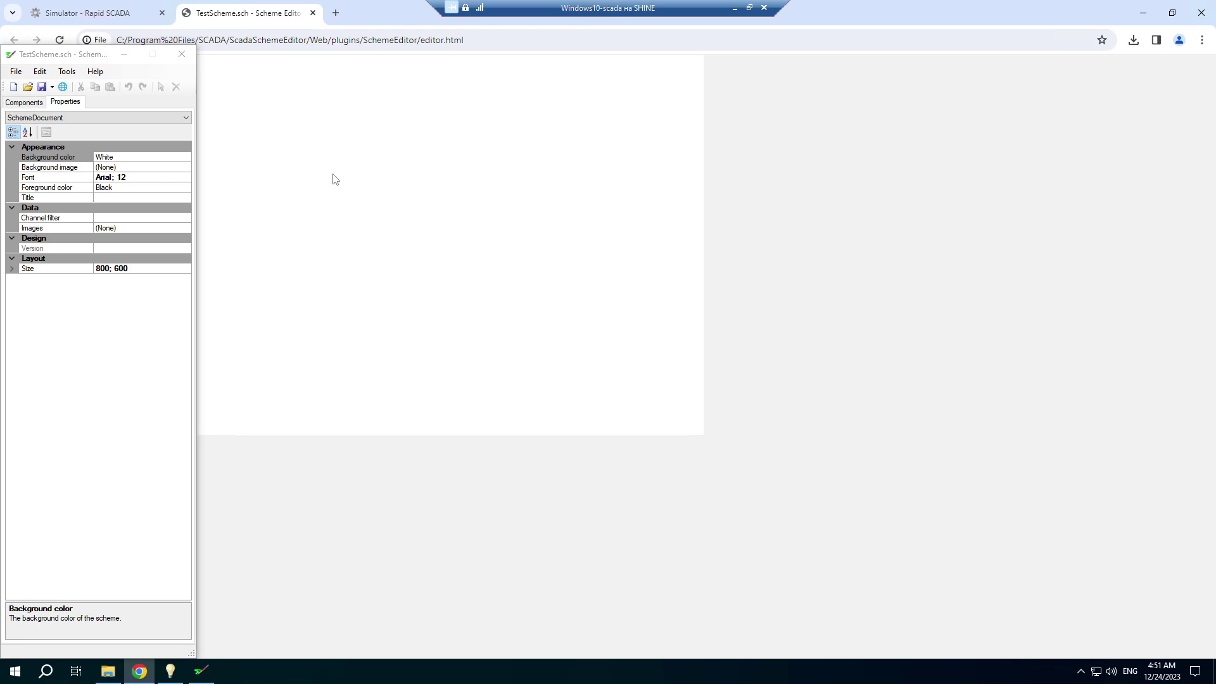
click(130, 199)
click(130, 272)
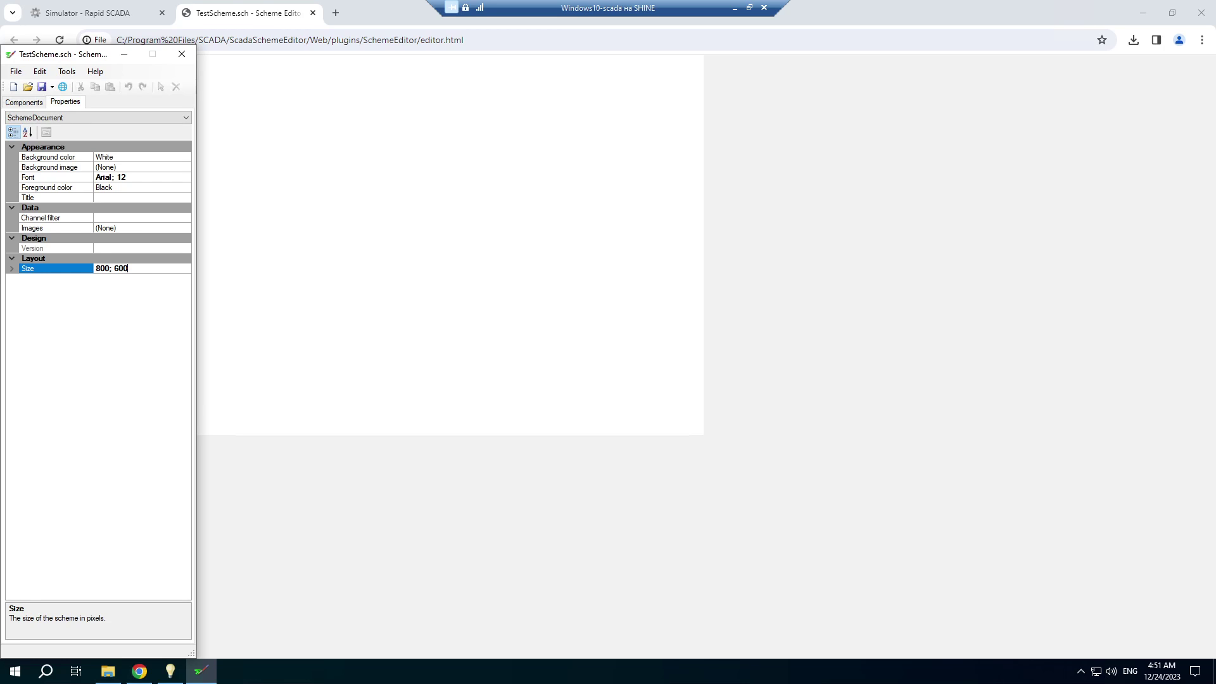
click(24, 102)
Step: Place a static text, dynamic text, static picture and dynamic picture down the scheme's left side
click(42, 143)
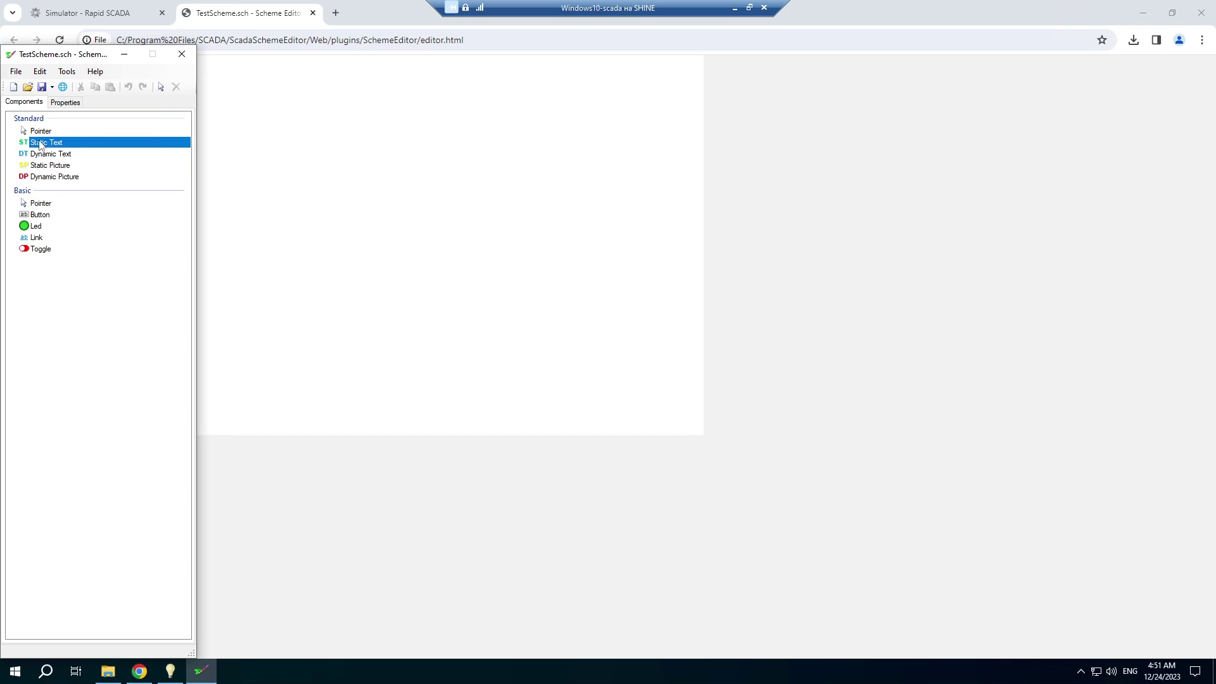
click(240, 90)
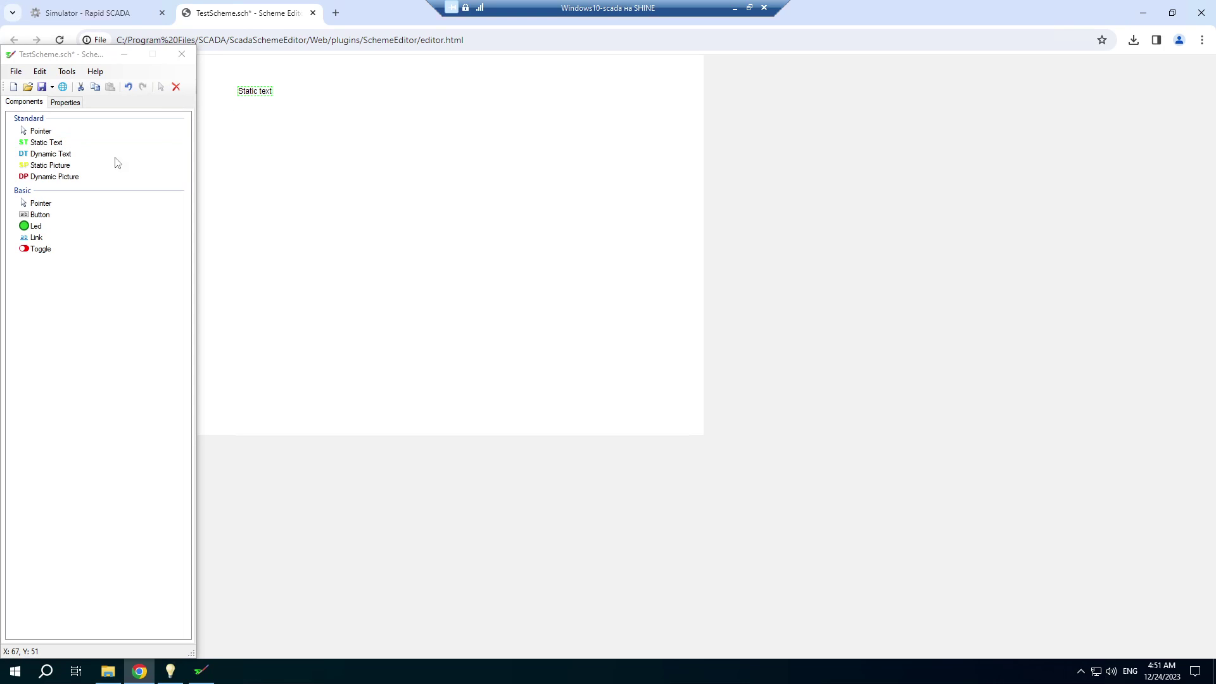
click(76, 158)
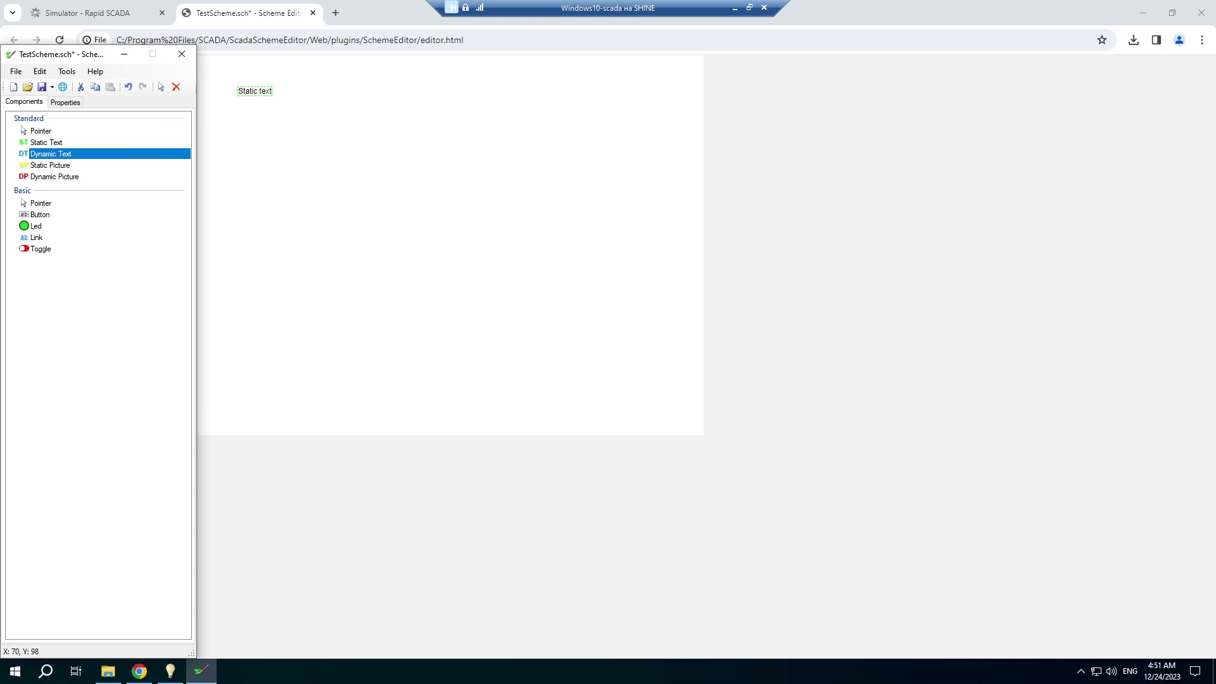
click(241, 119)
click(50, 165)
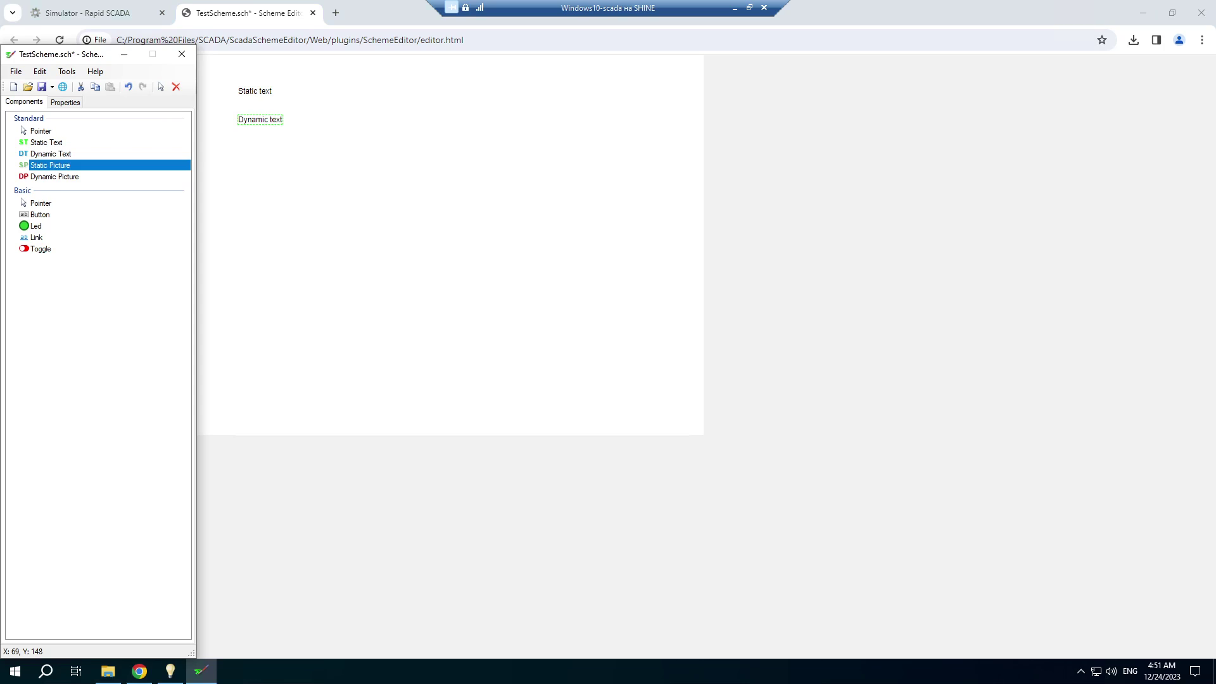
click(241, 150)
click(55, 176)
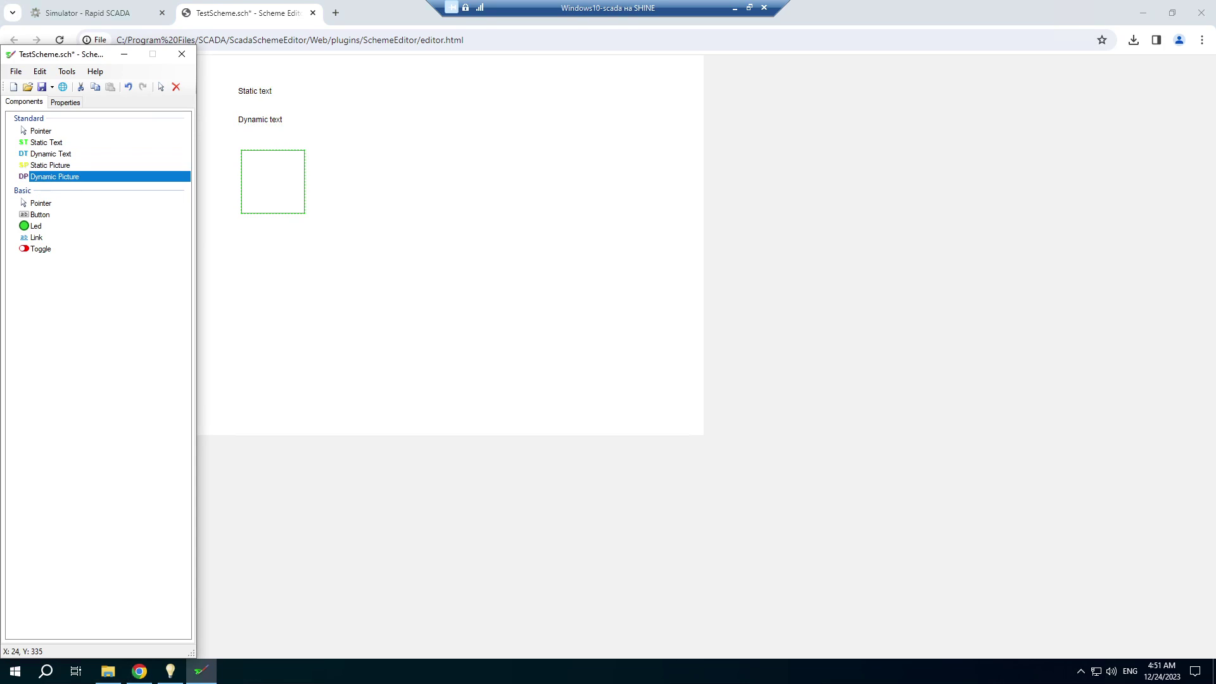
click(243, 246)
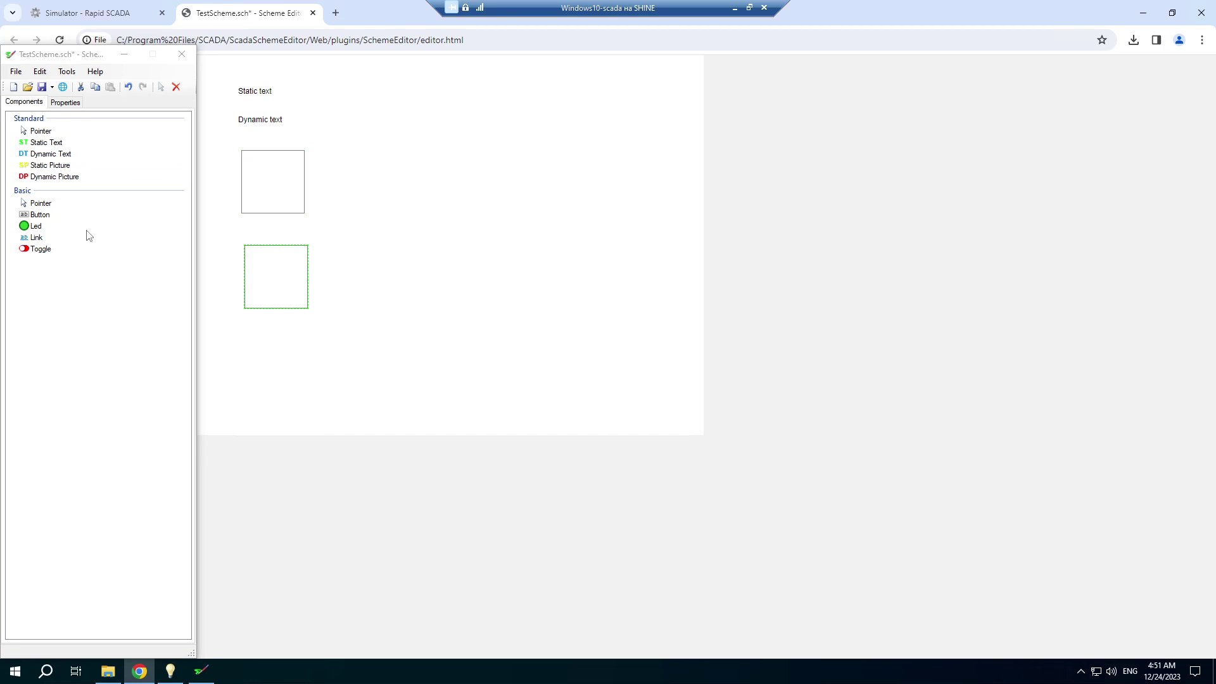
Step: Place a button, LED, link and toggle down the scheme's right side
click(43, 216)
click(447, 81)
click(35, 227)
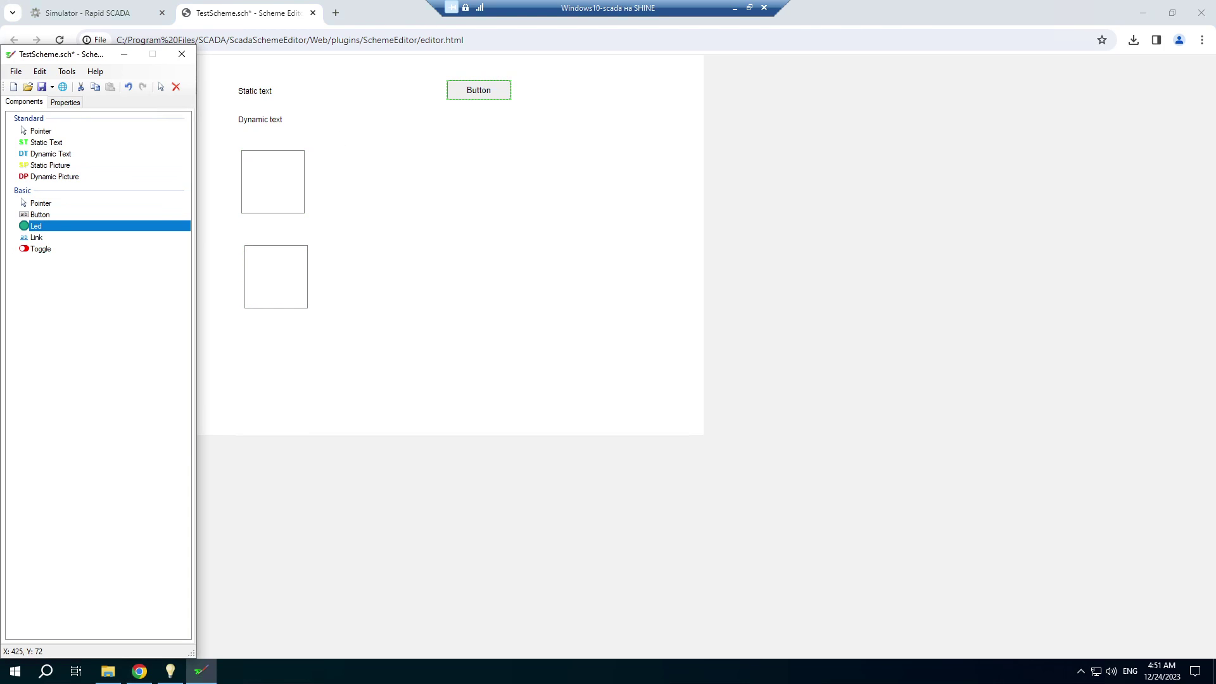
click(453, 128)
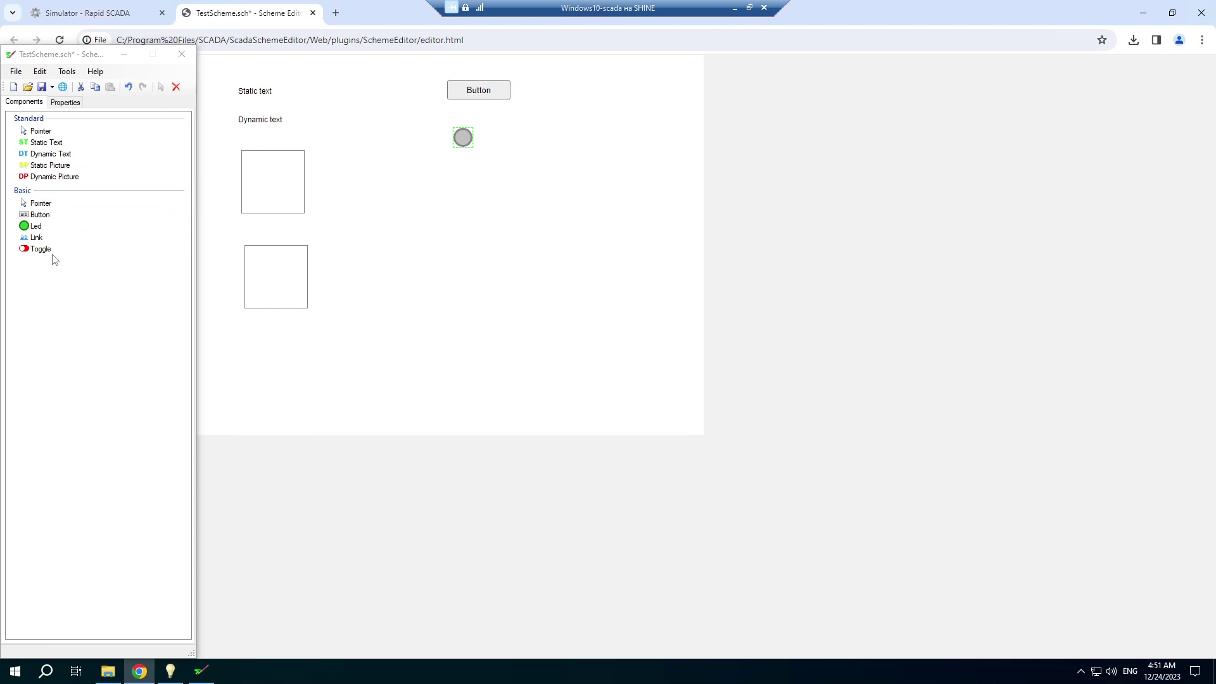
click(36, 237)
click(456, 171)
click(40, 250)
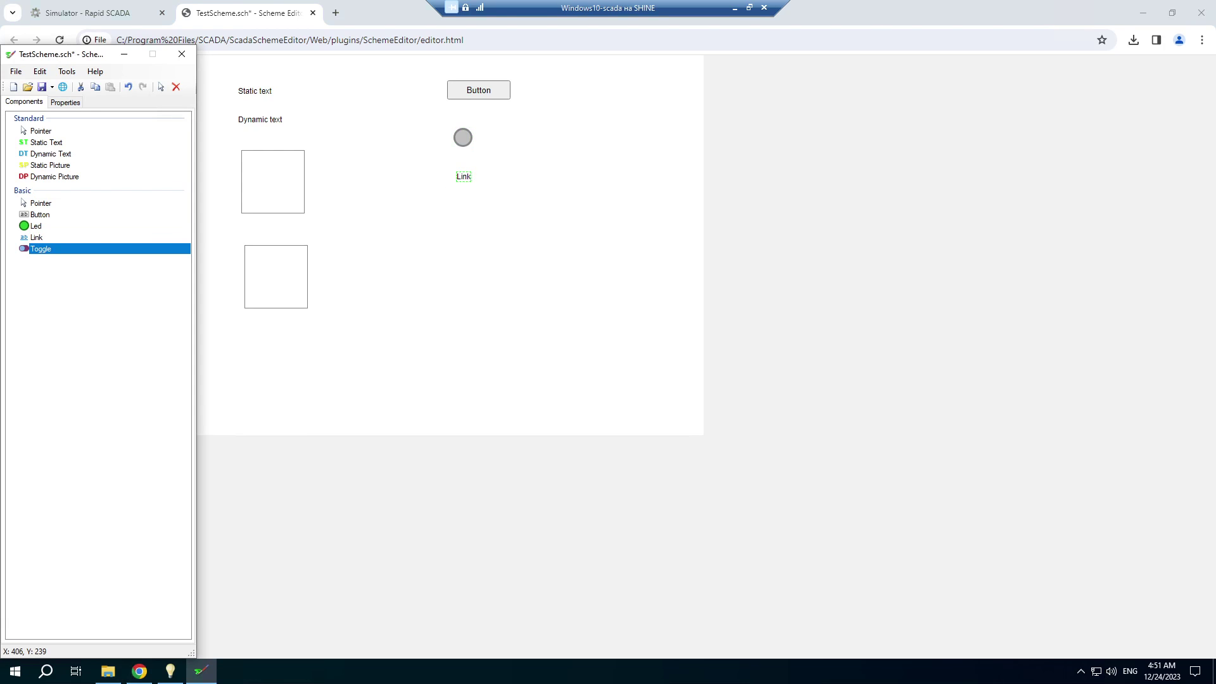
click(456, 207)
click(255, 91)
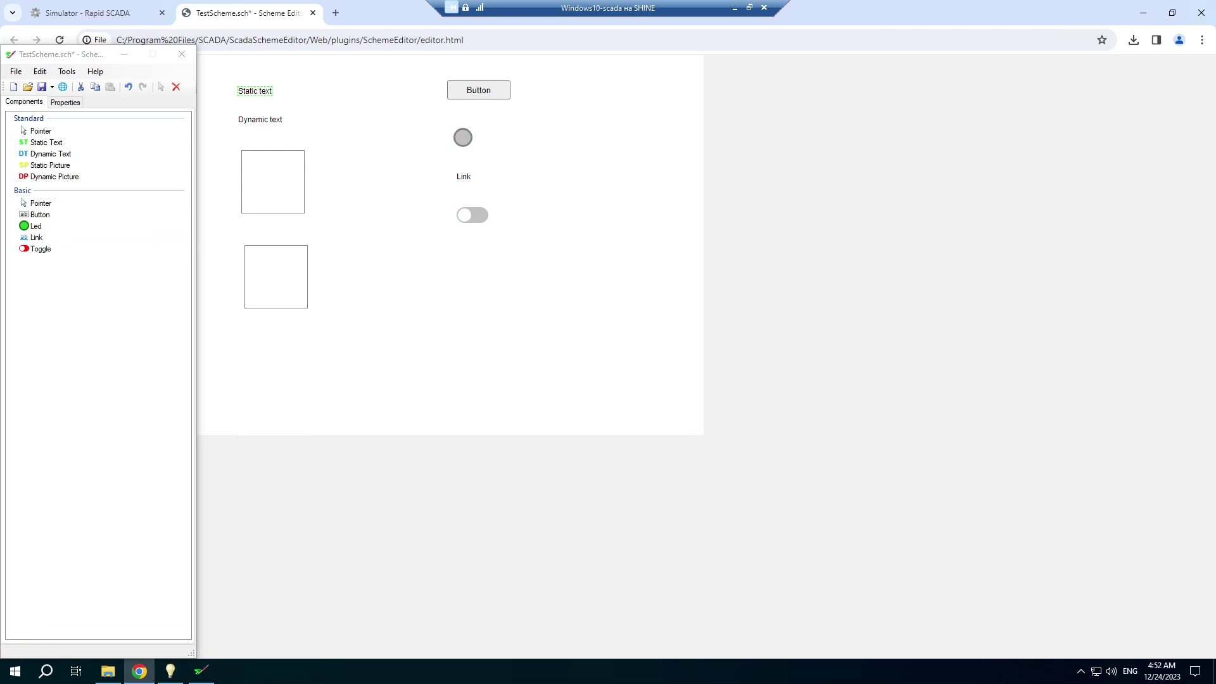
Step: Change the static text label to read 'My Title'
click(65, 102)
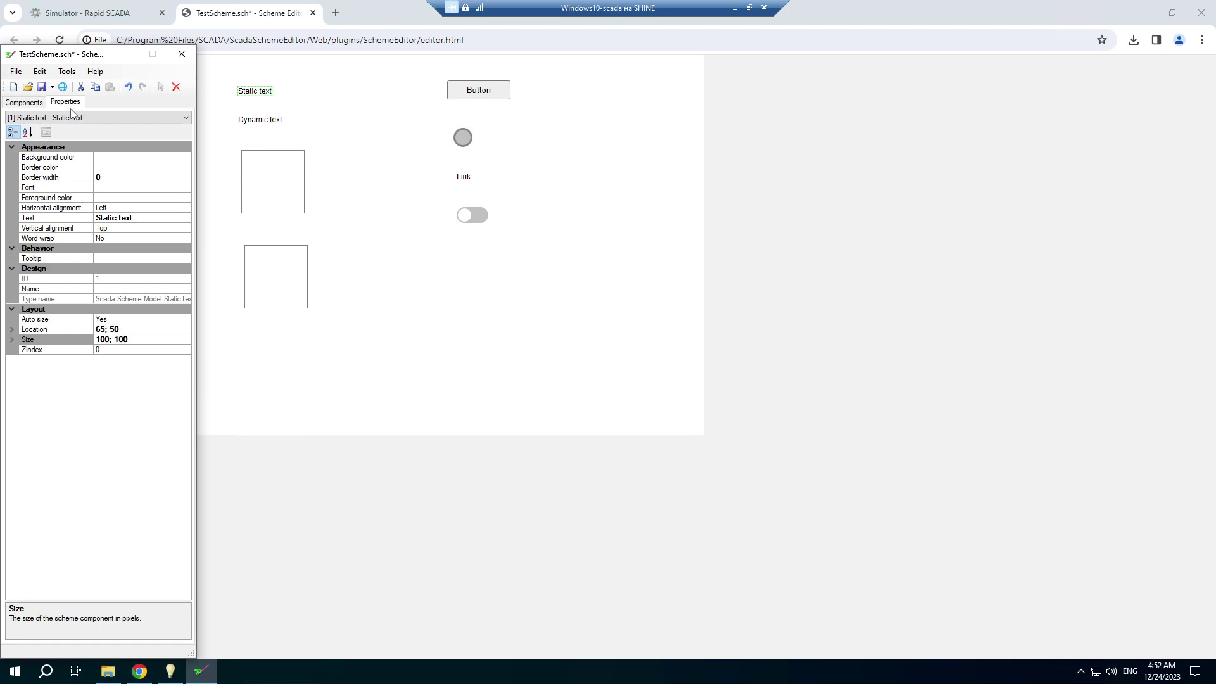
click(156, 221)
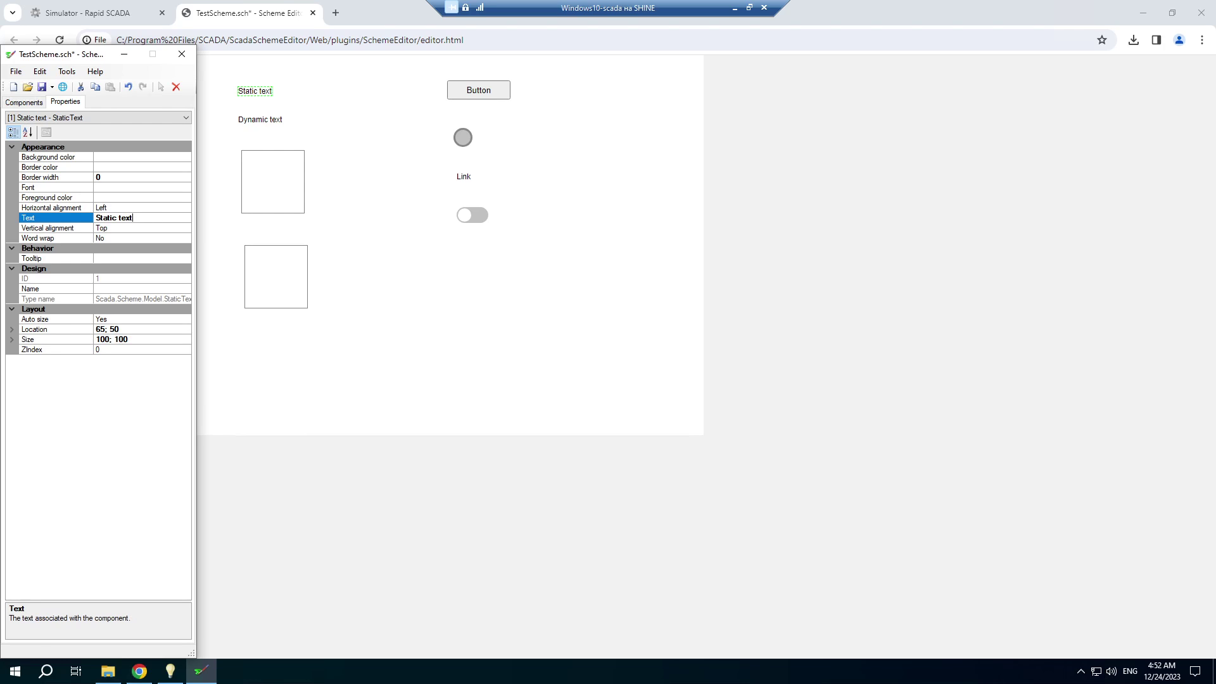
key(ctrl+a)
text(My Title)
key(Return)
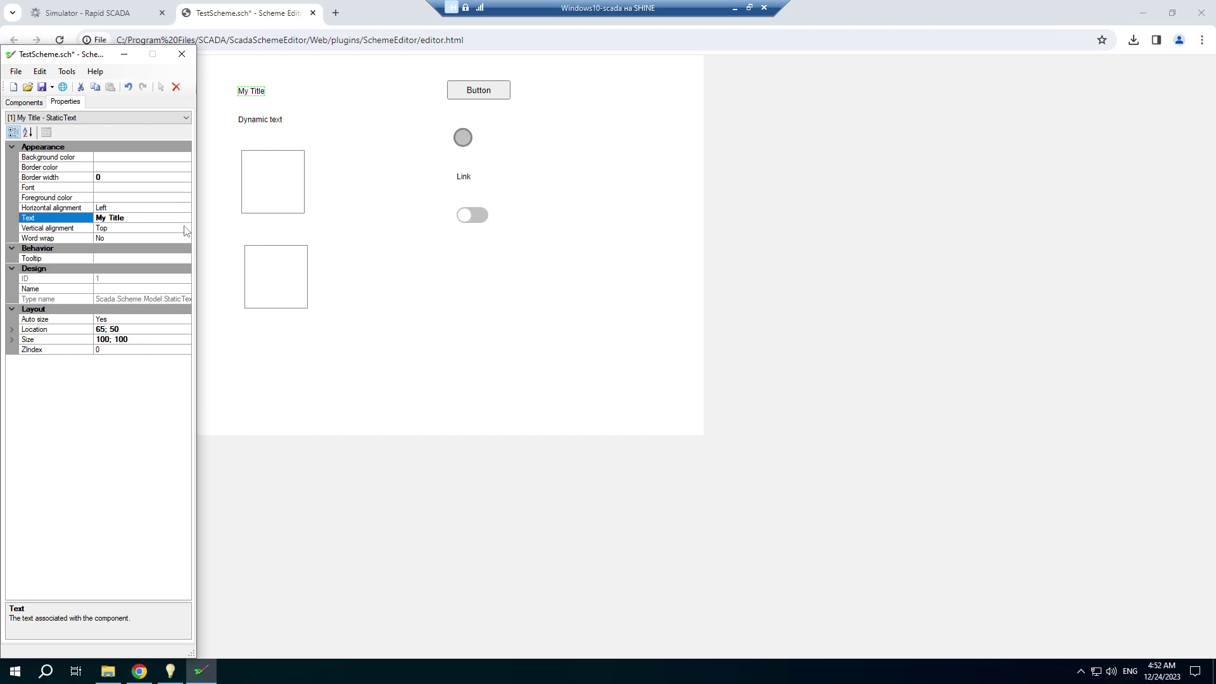
Step: Set the title's font to Arial, size 20
click(184, 188)
click(186, 188)
click(615, 299)
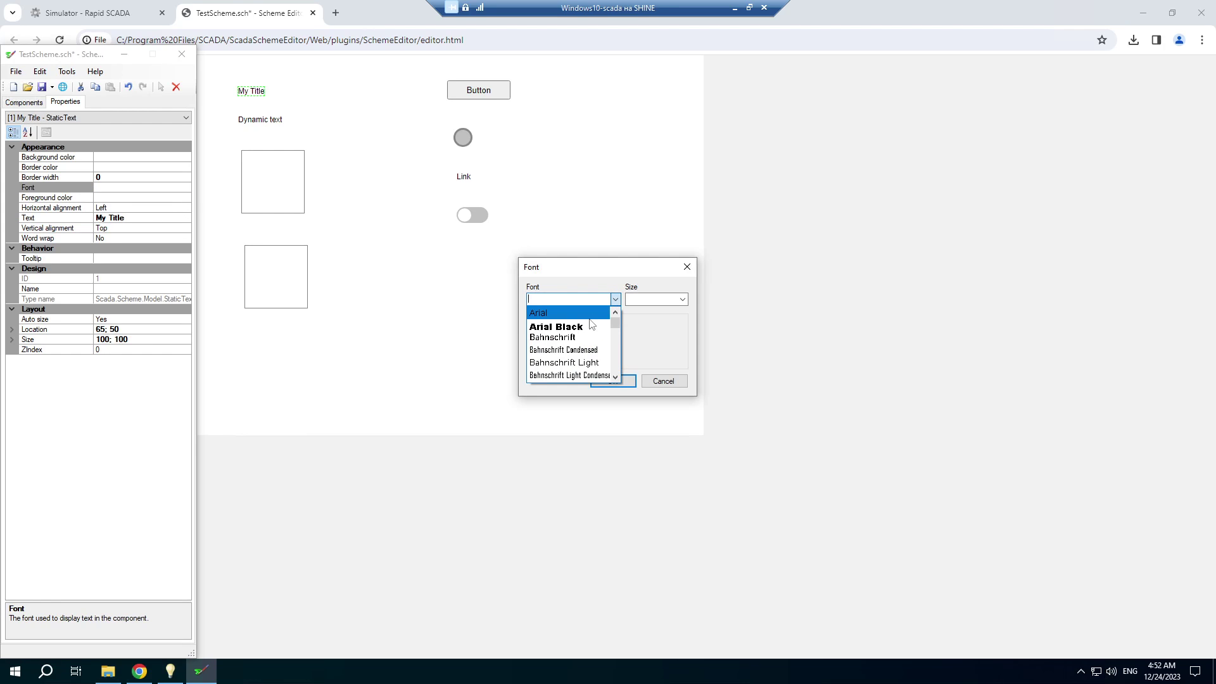
click(569, 308)
click(683, 298)
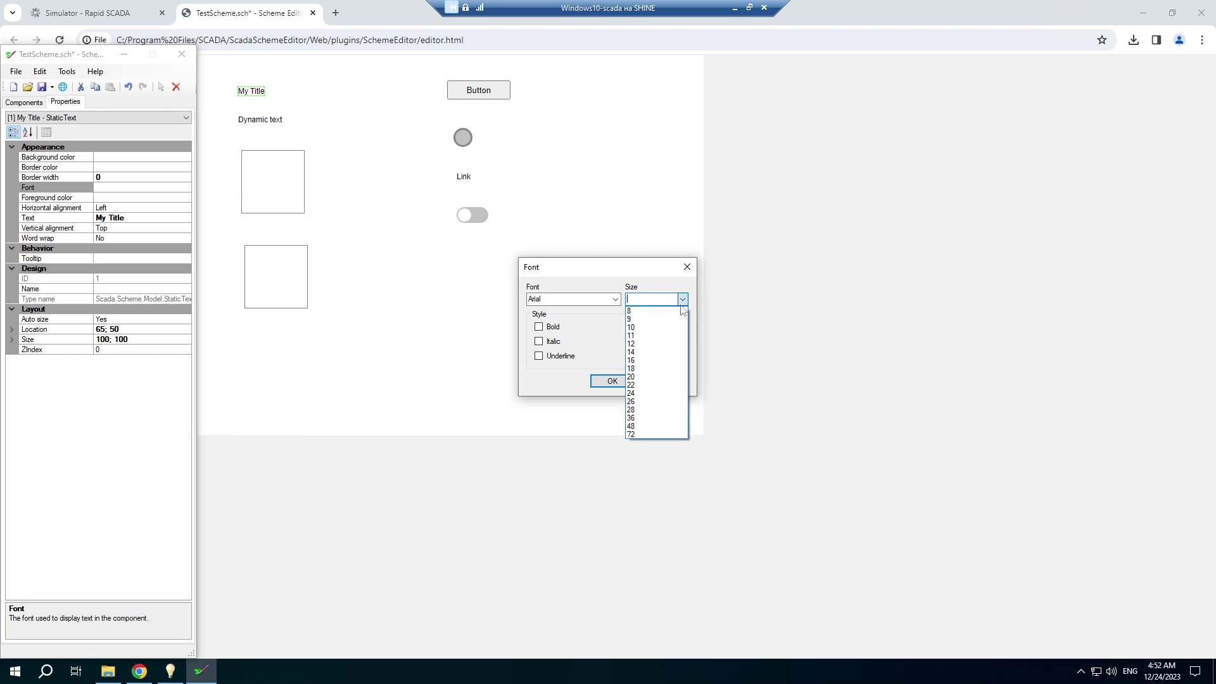
click(656, 375)
click(613, 380)
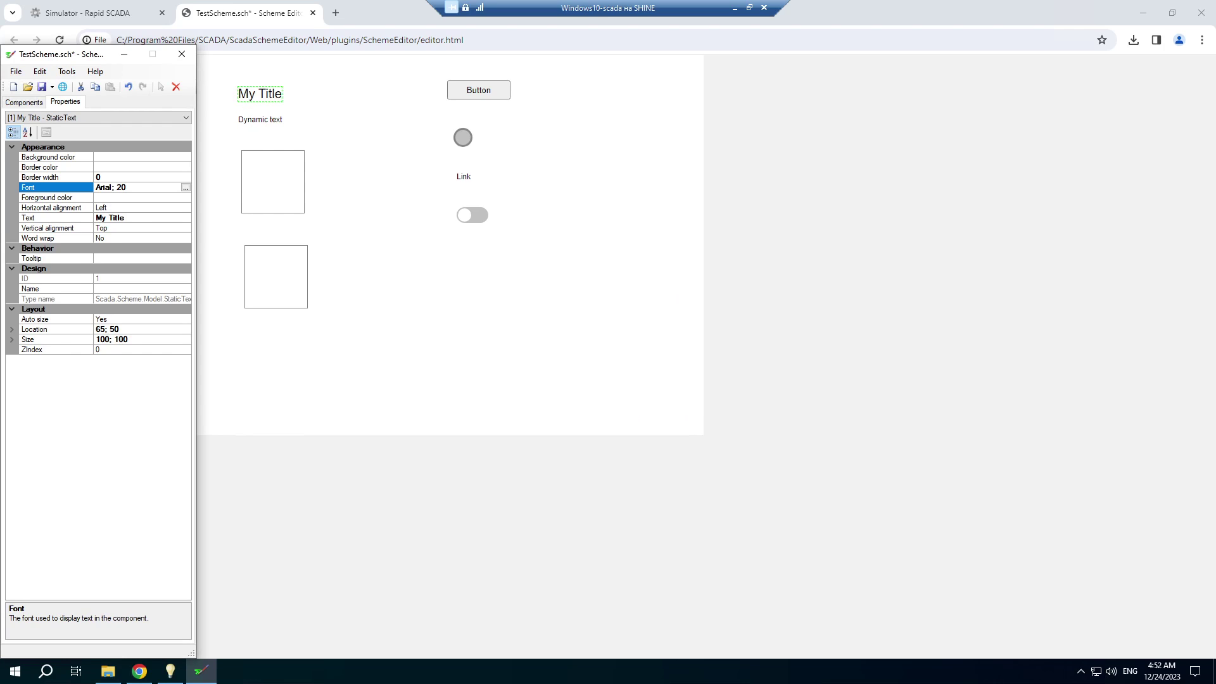
click(249, 120)
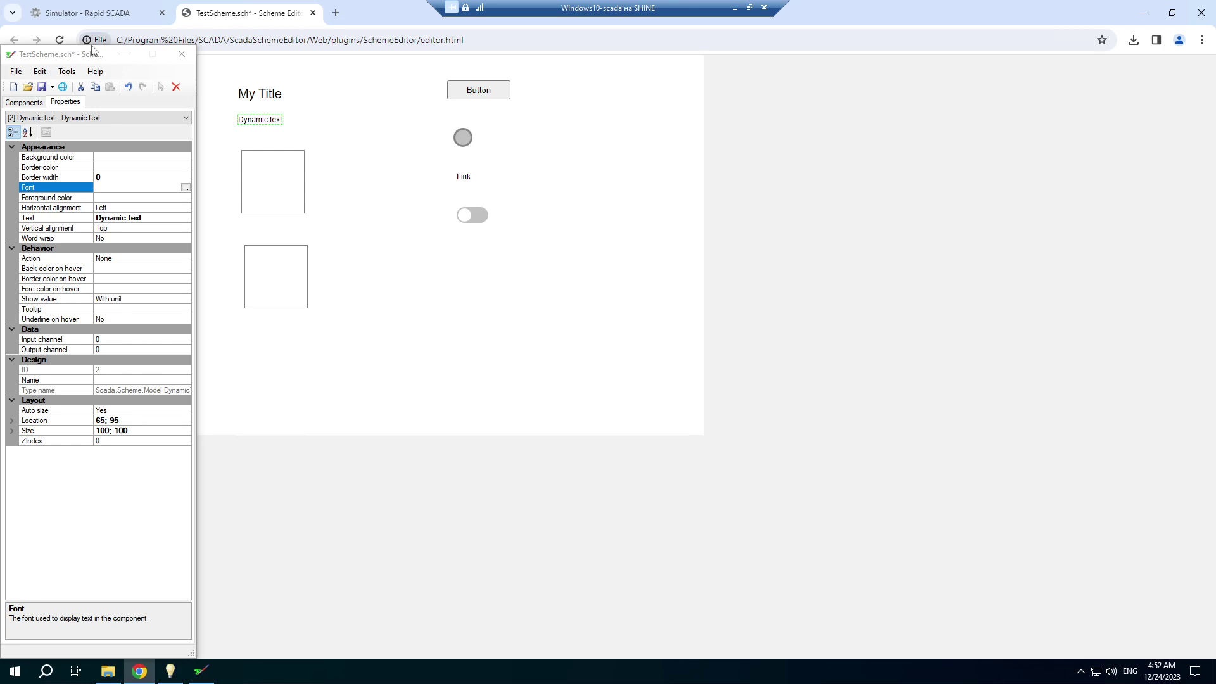
click(89, 14)
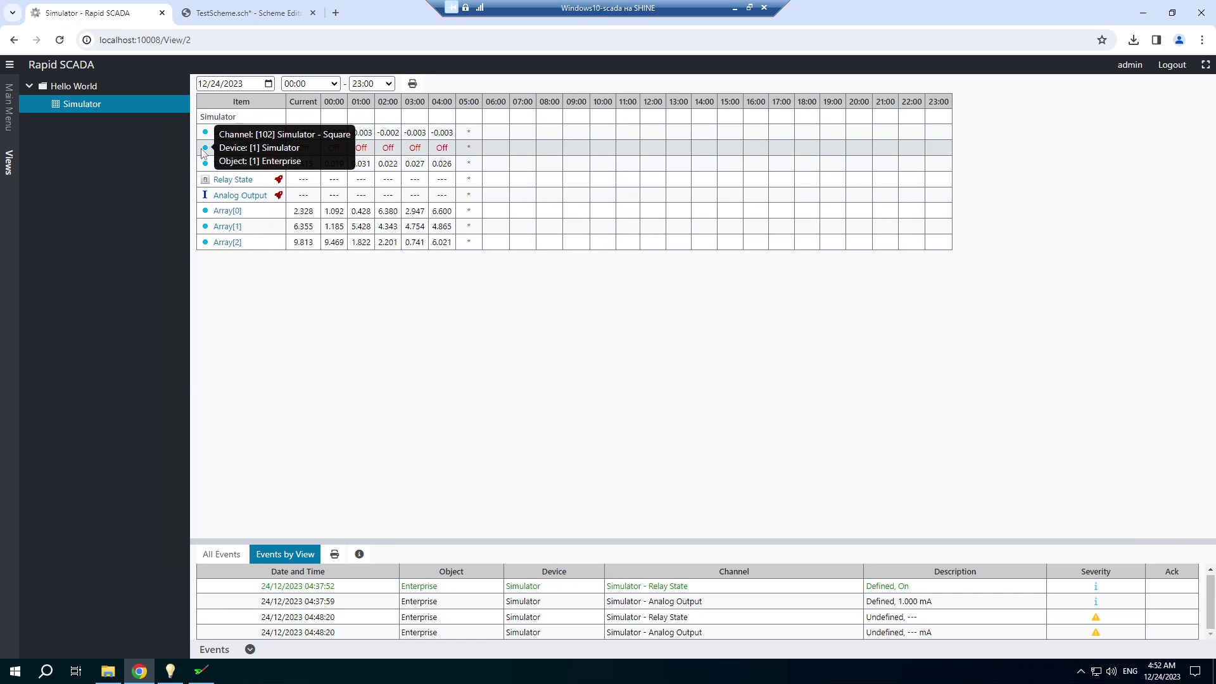
click(200, 671)
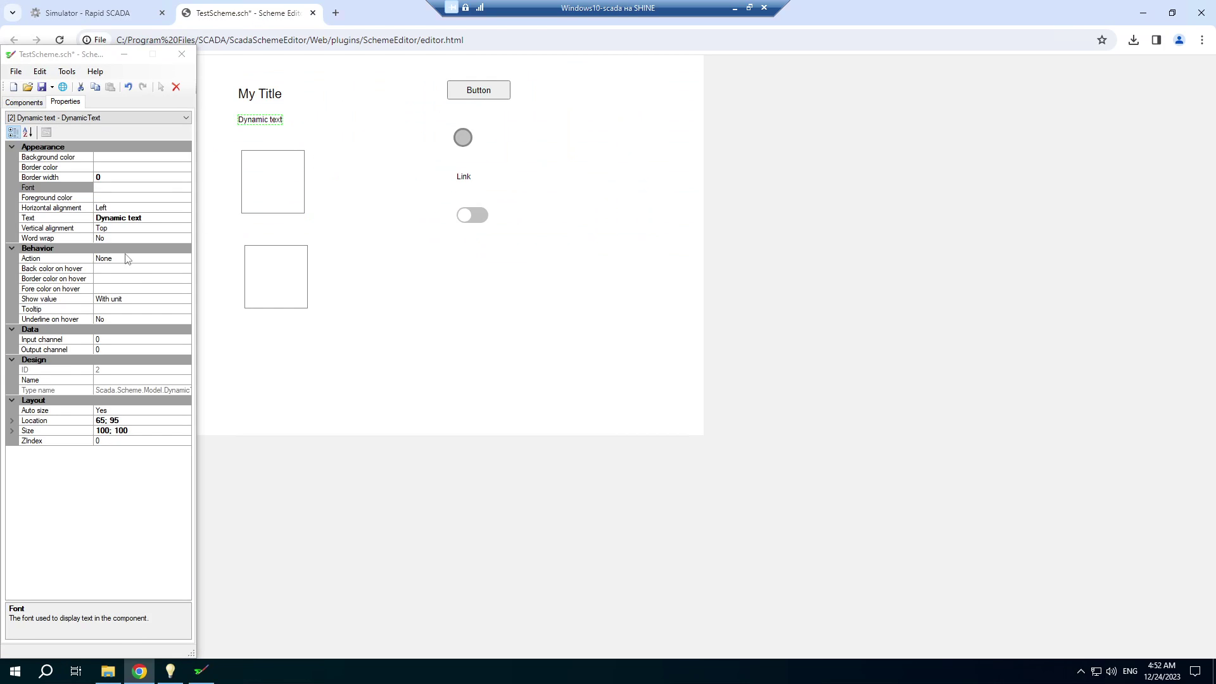
Step: Bind the dynamic text to input channel 101
click(118, 339)
text(101)
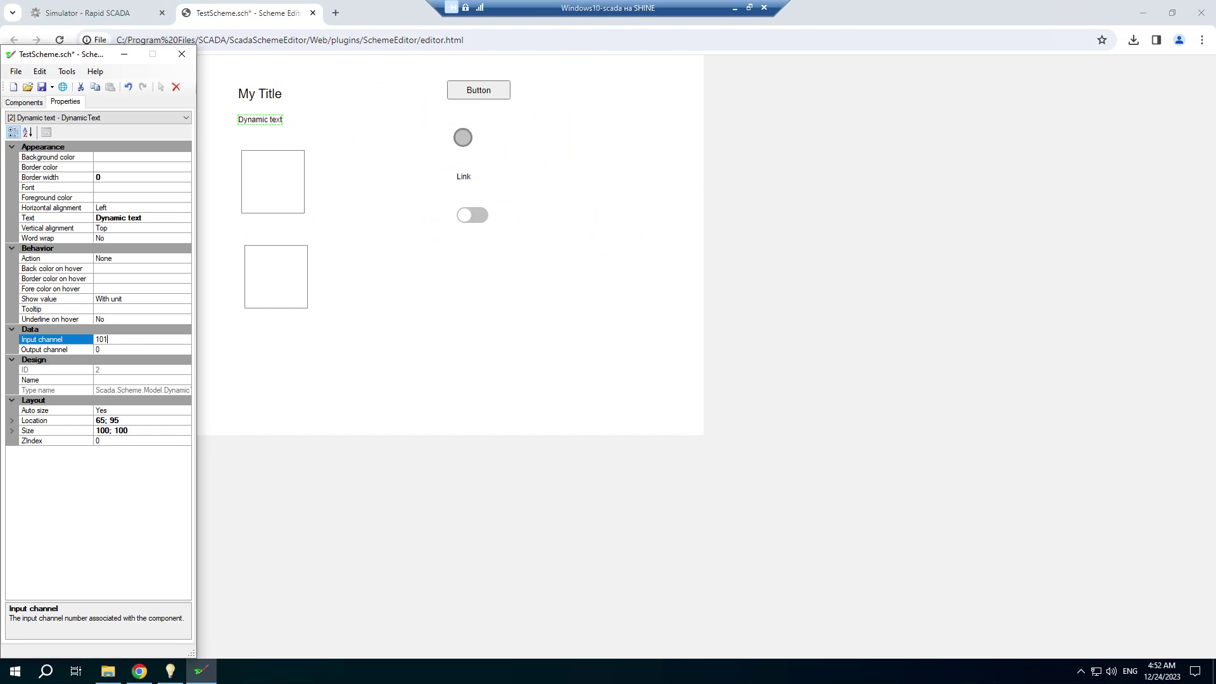
key(Return)
Step: Give the dynamic text the Draw diagram click action and save the scheme
click(185, 261)
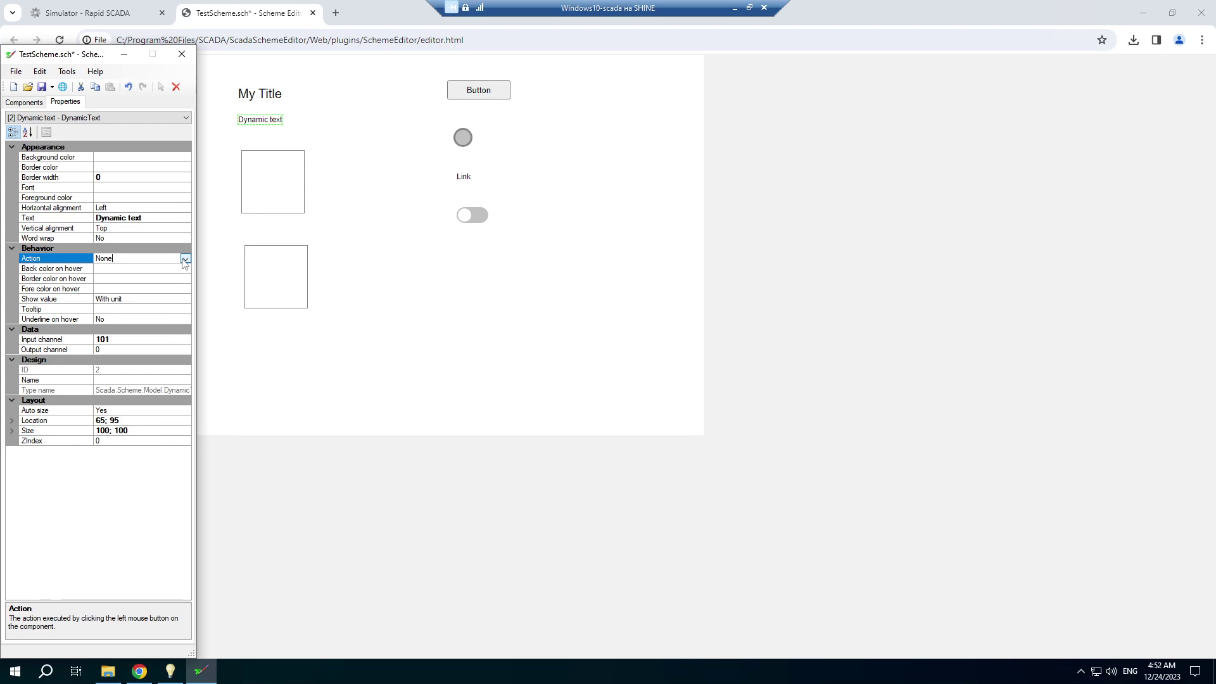
click(185, 259)
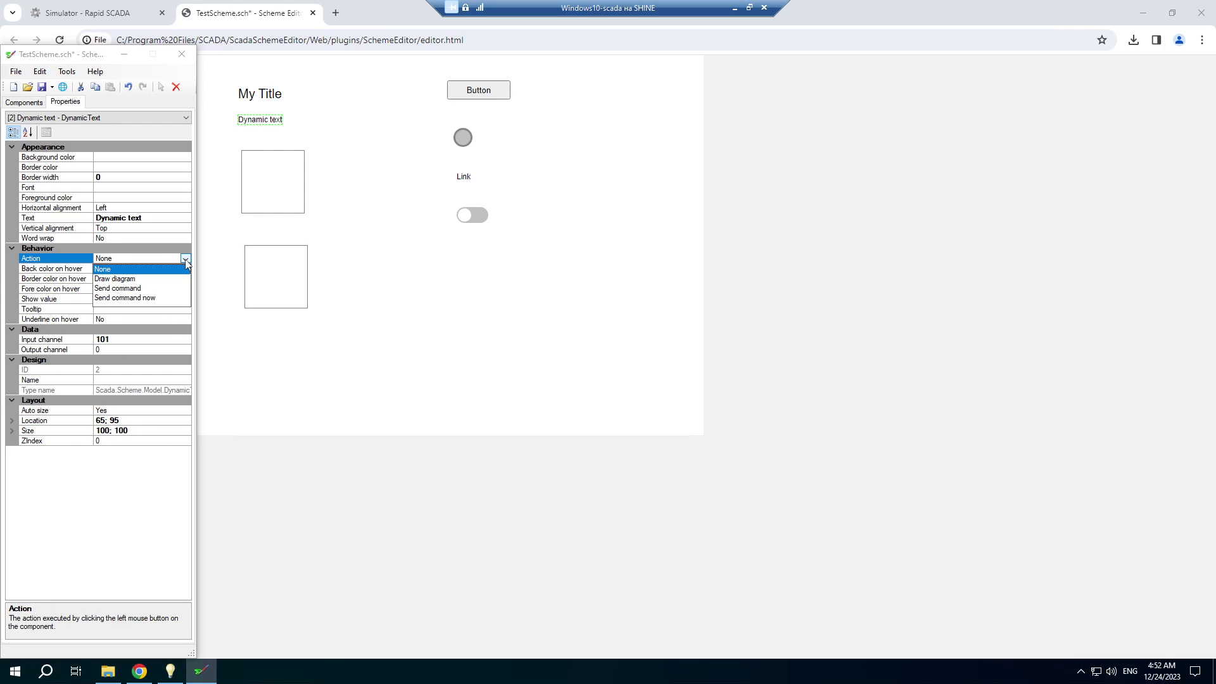
click(116, 279)
click(42, 88)
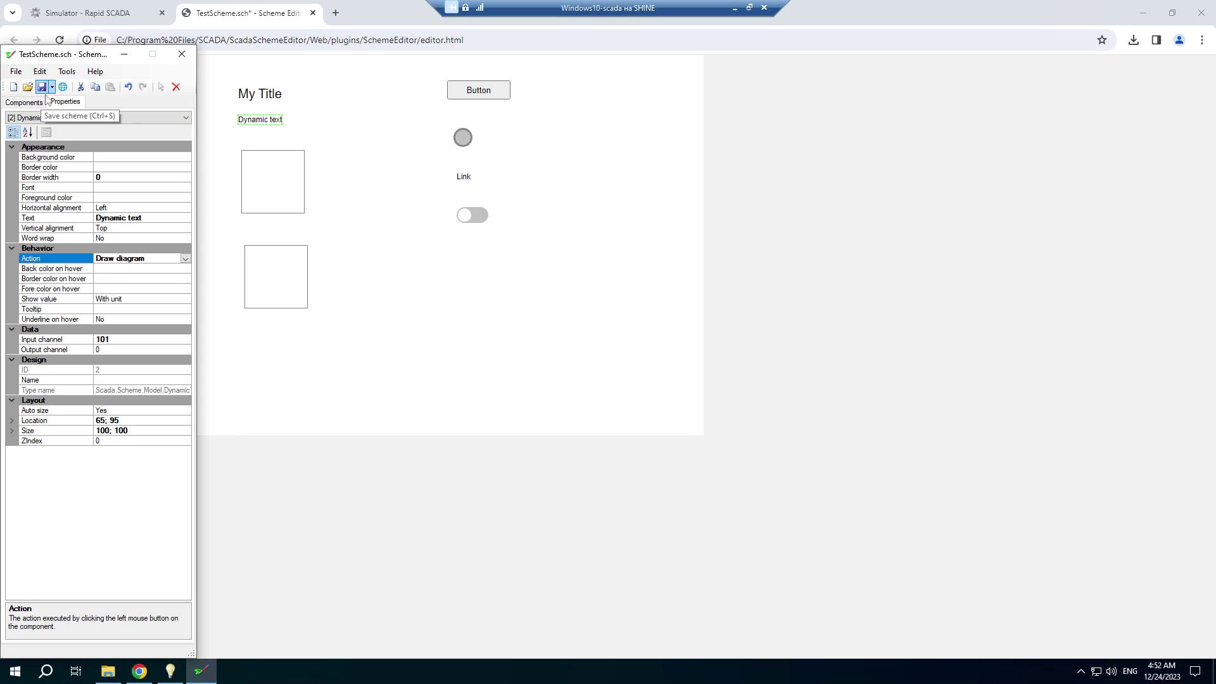
Step: Load 04 tank.svg from the automation images folder into the upper picture box
click(281, 176)
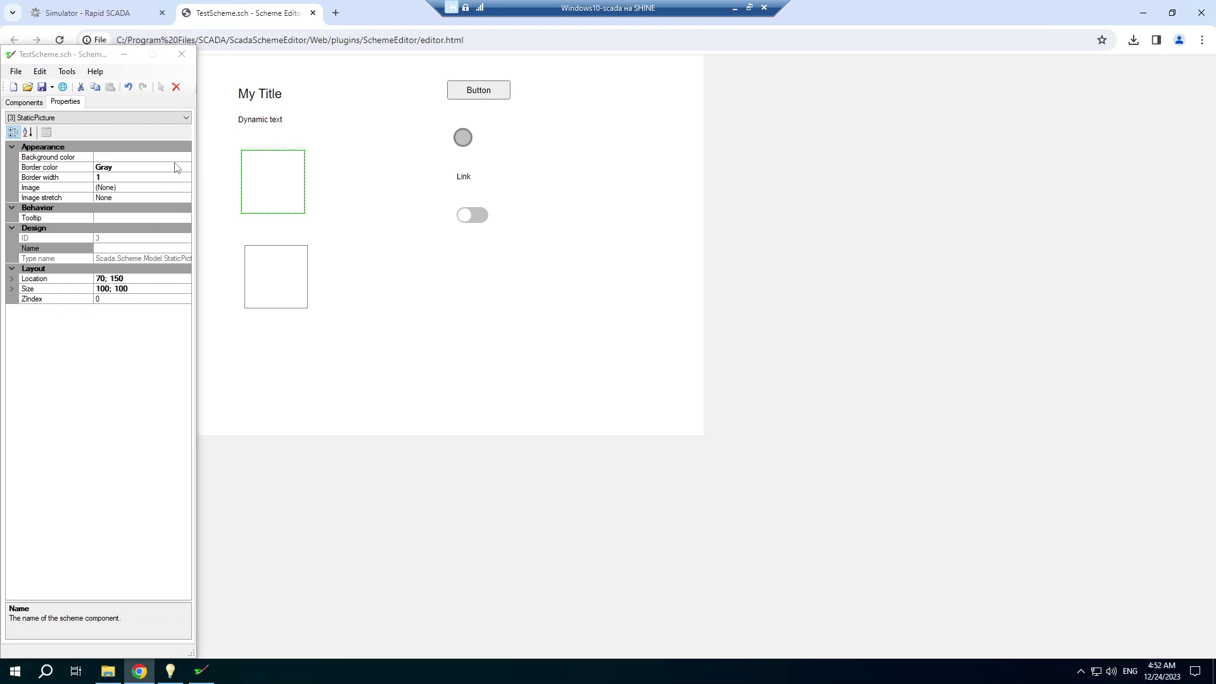
click(181, 189)
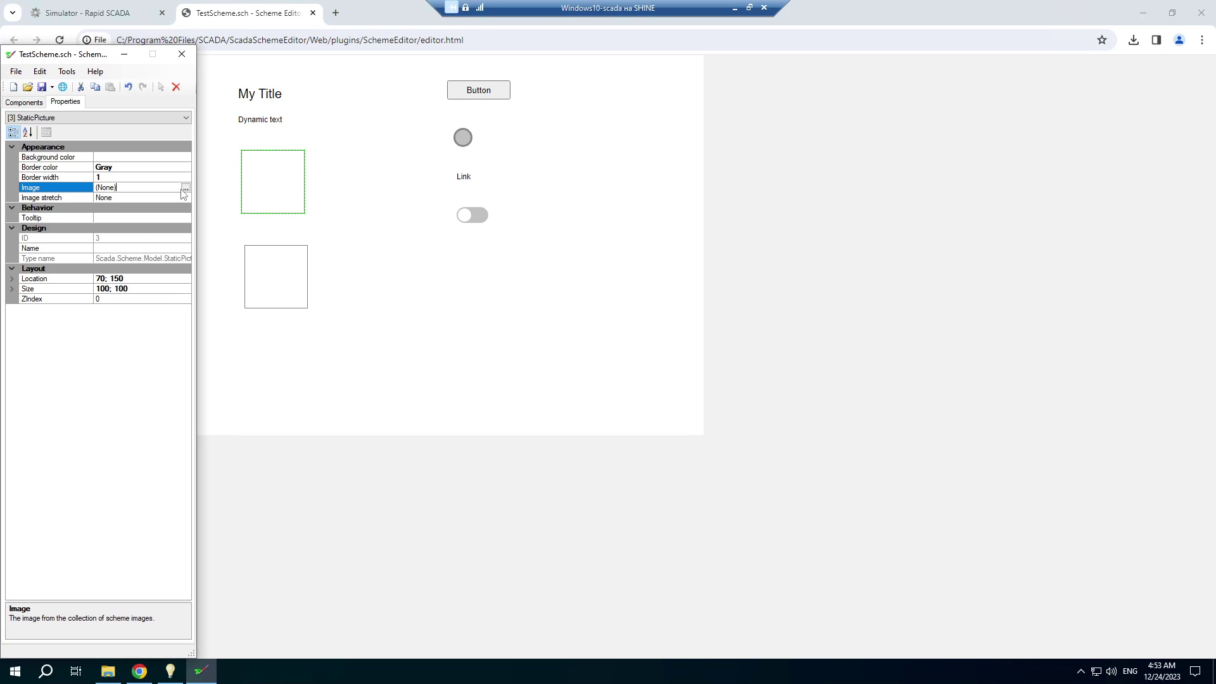
click(185, 189)
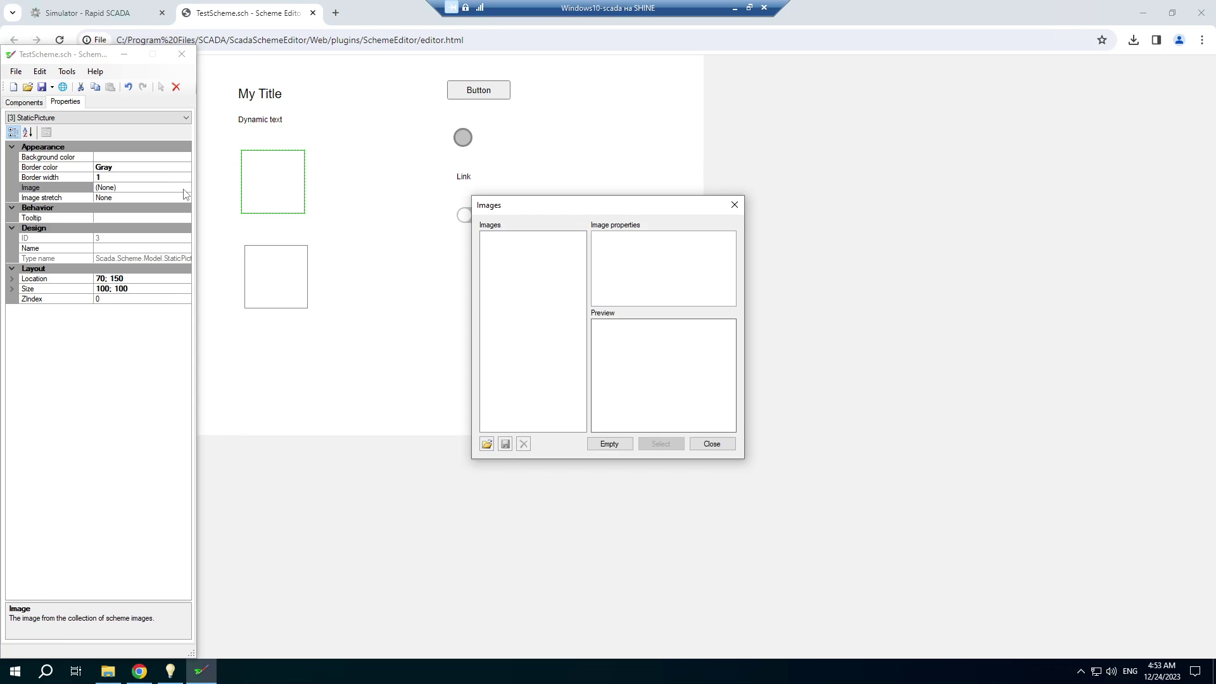
click(488, 438)
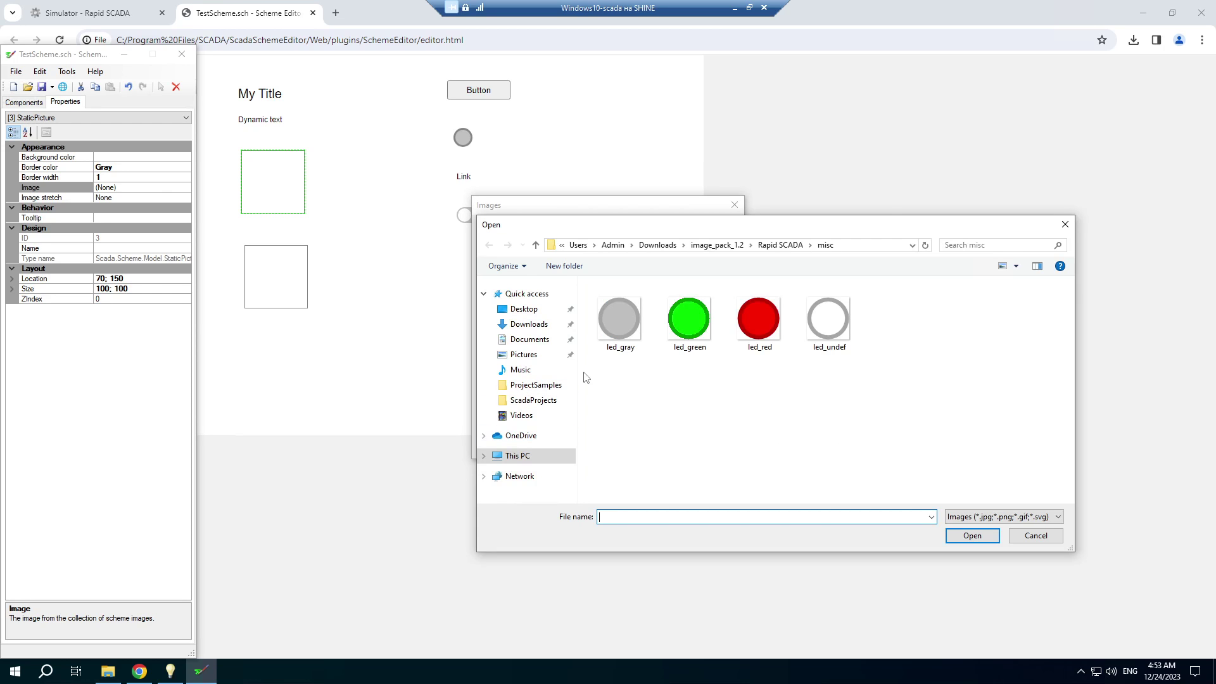
click(707, 246)
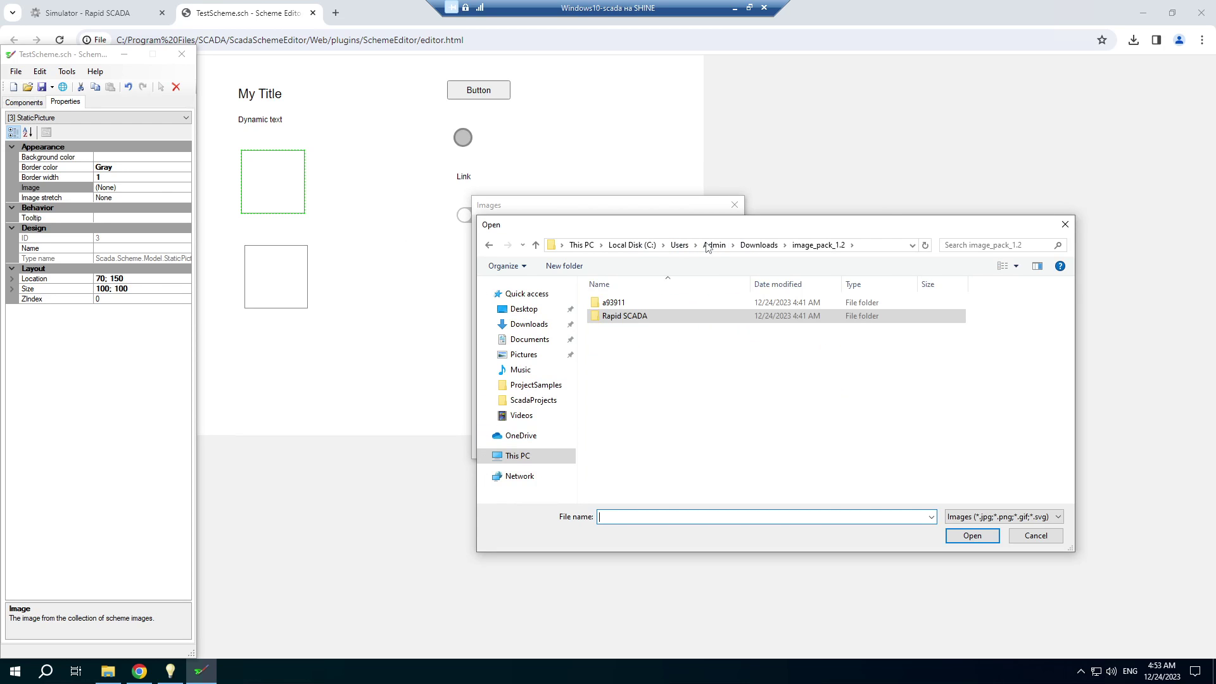
double_click(607, 319)
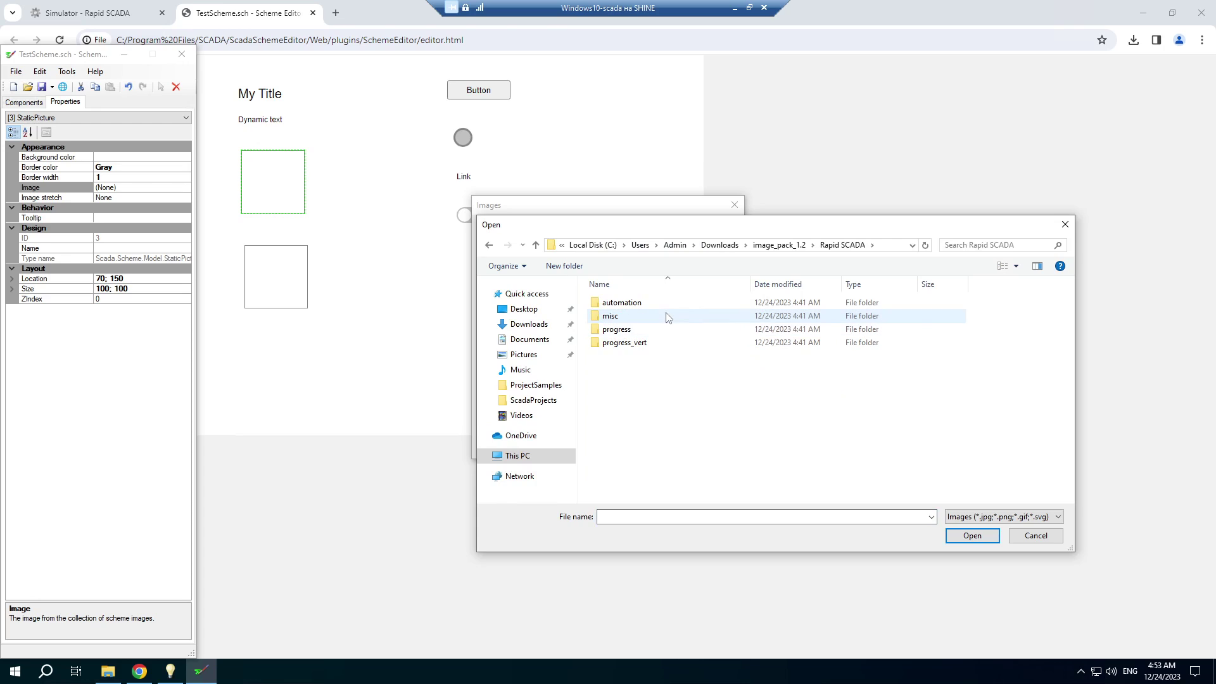
double_click(623, 303)
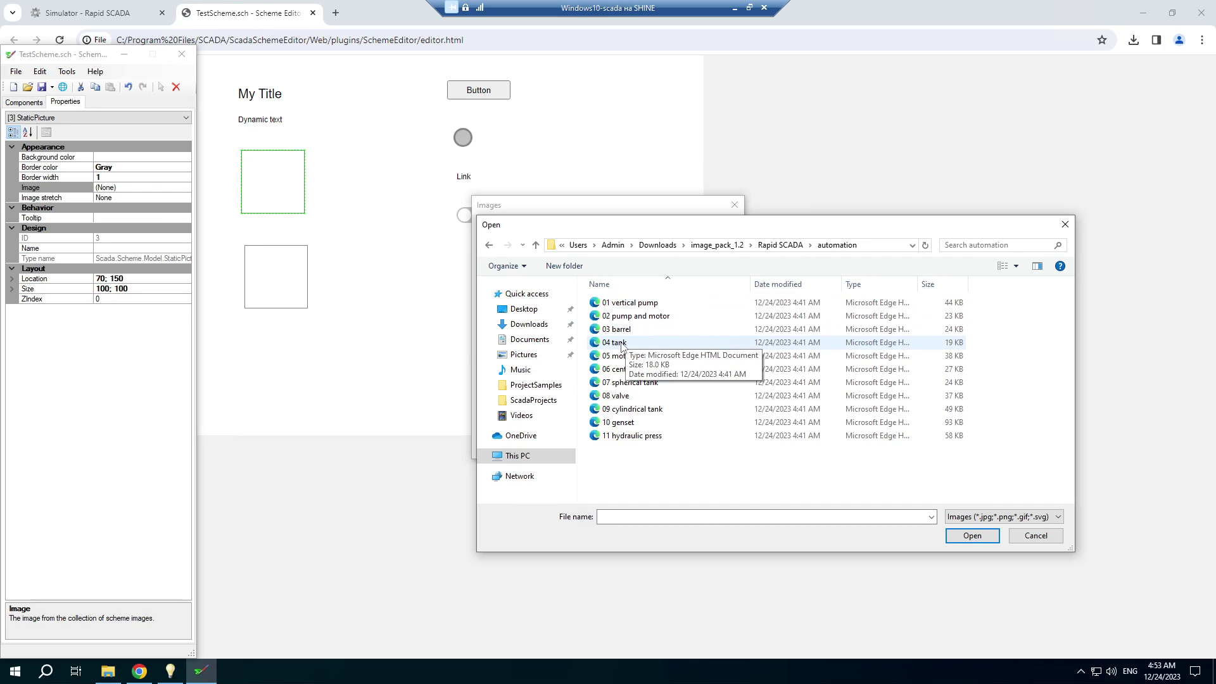
click(684, 342)
click(968, 536)
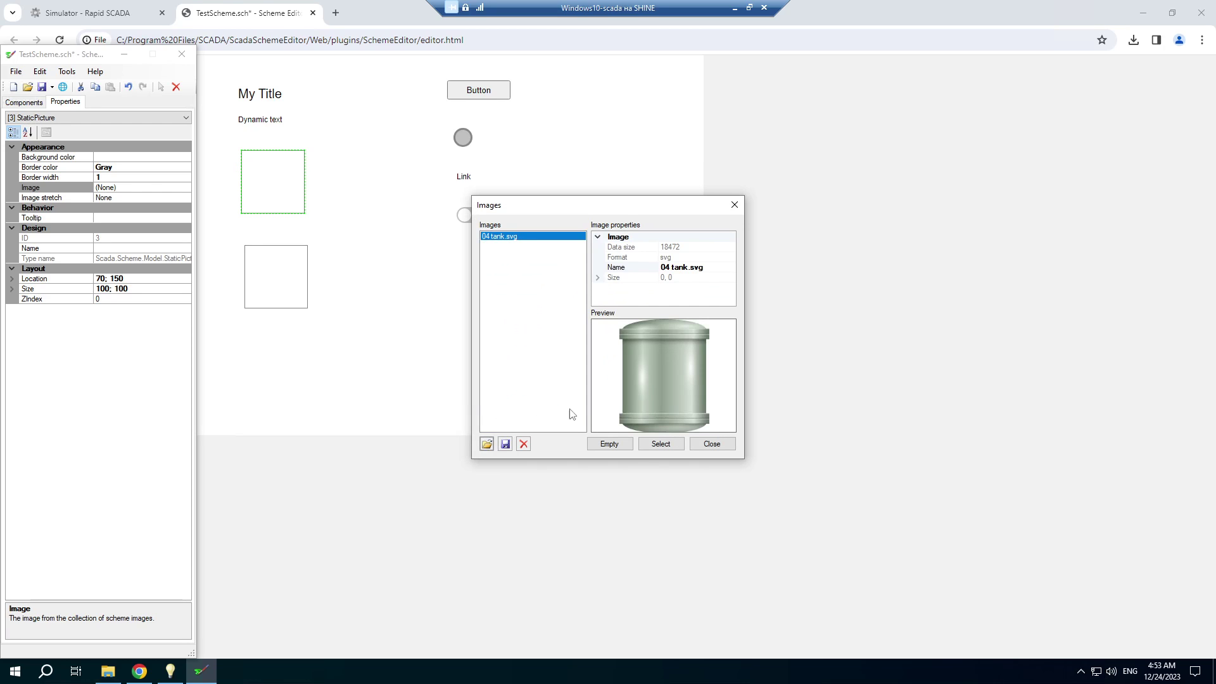
click(660, 443)
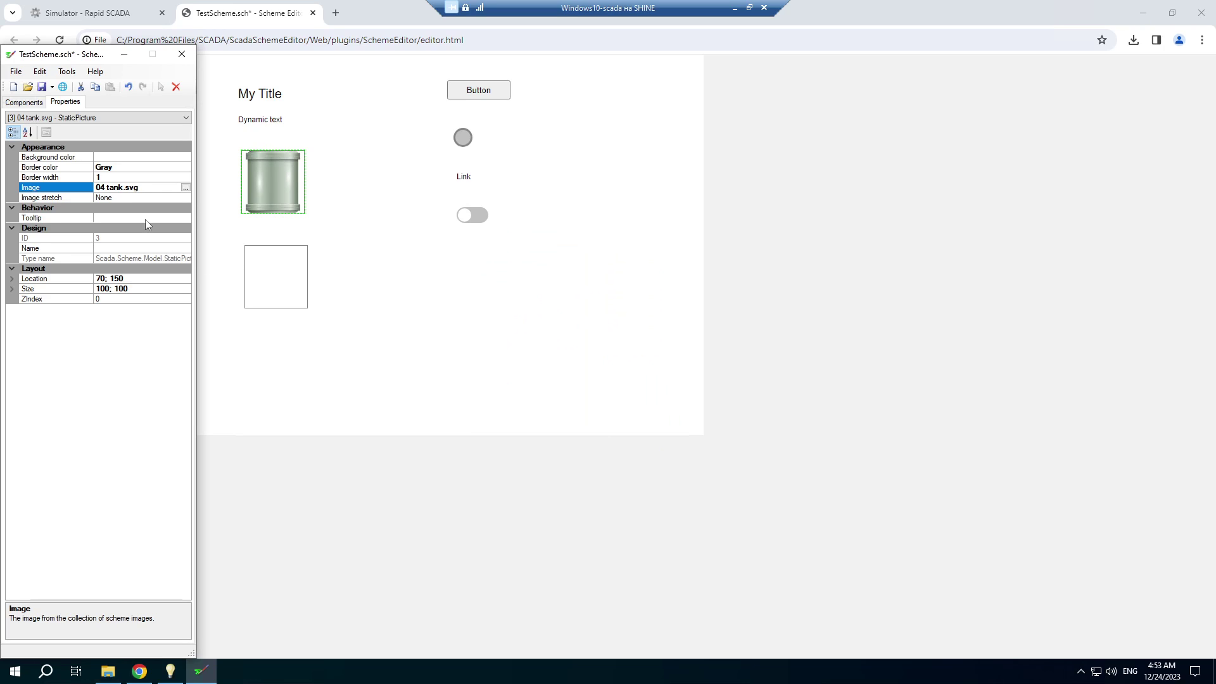
Step: Set the tank picture's border width to 0
click(108, 178)
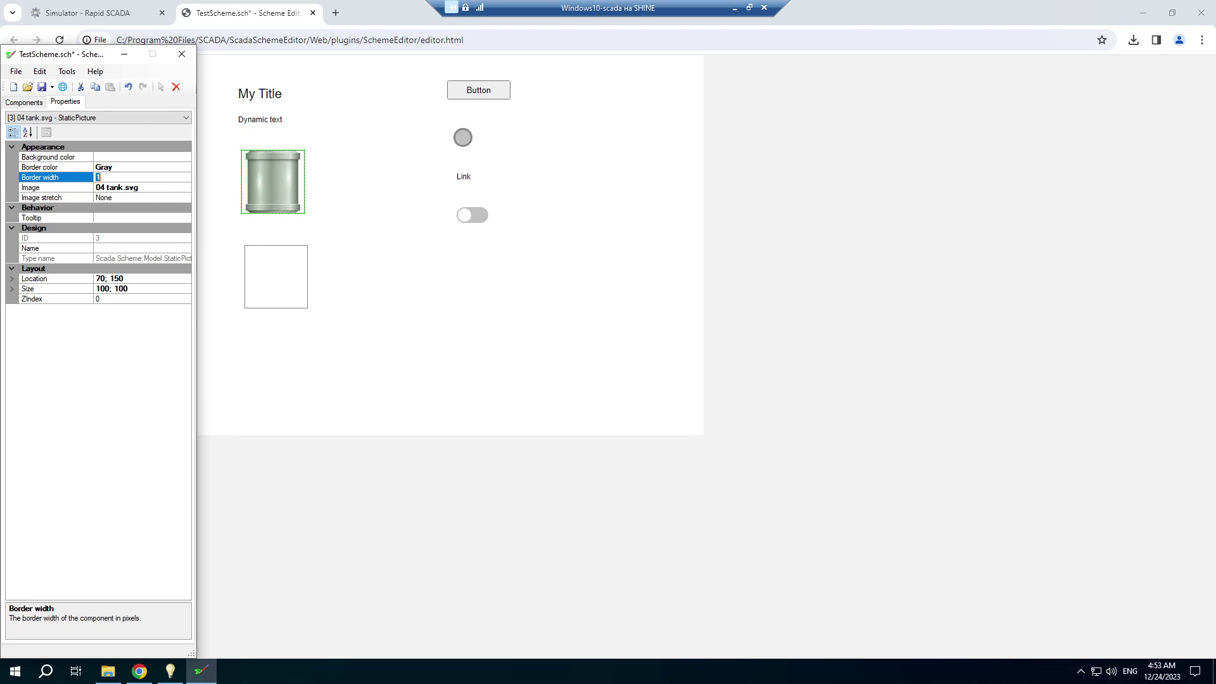
text(0)
key(Return)
click(254, 296)
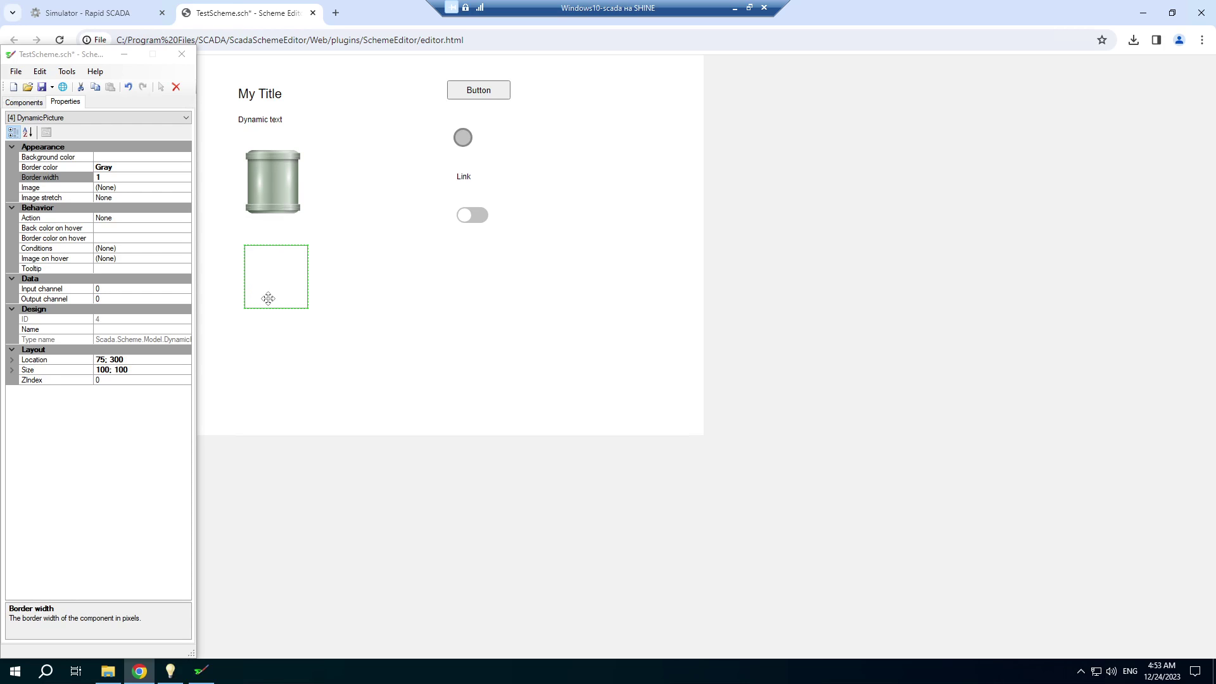
Step: Add led_undef.png from the misc folder and apply it to the lower picture box
click(194, 228)
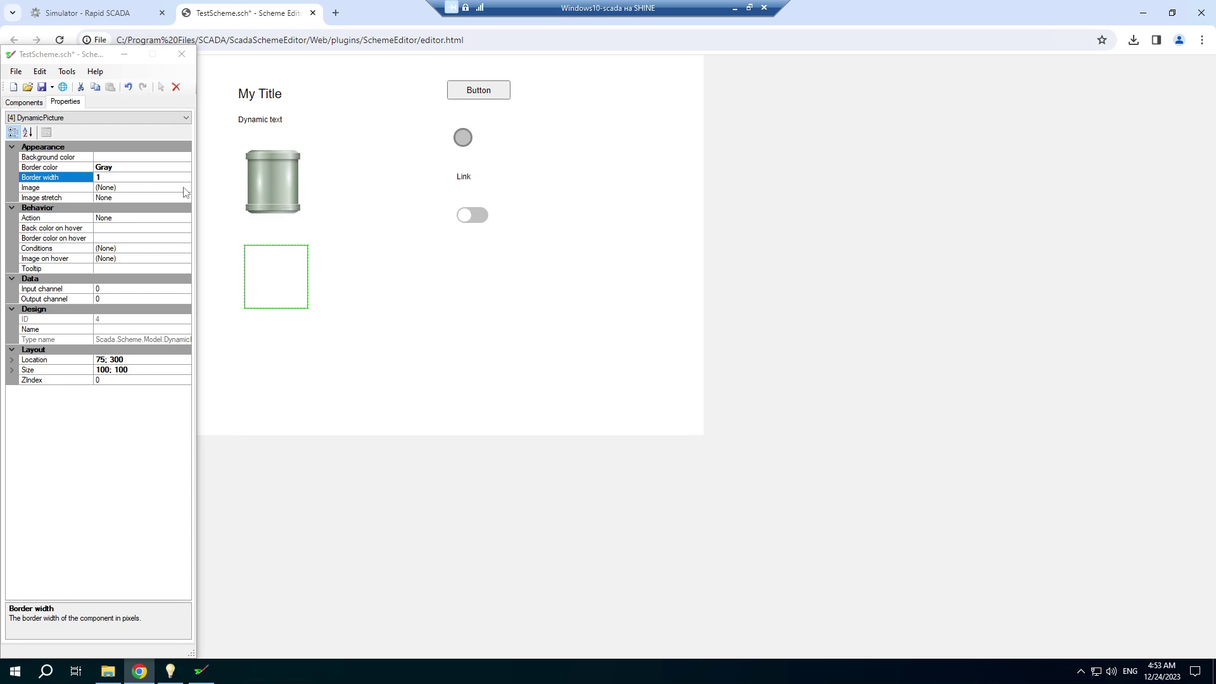
double_click(185, 192)
click(492, 446)
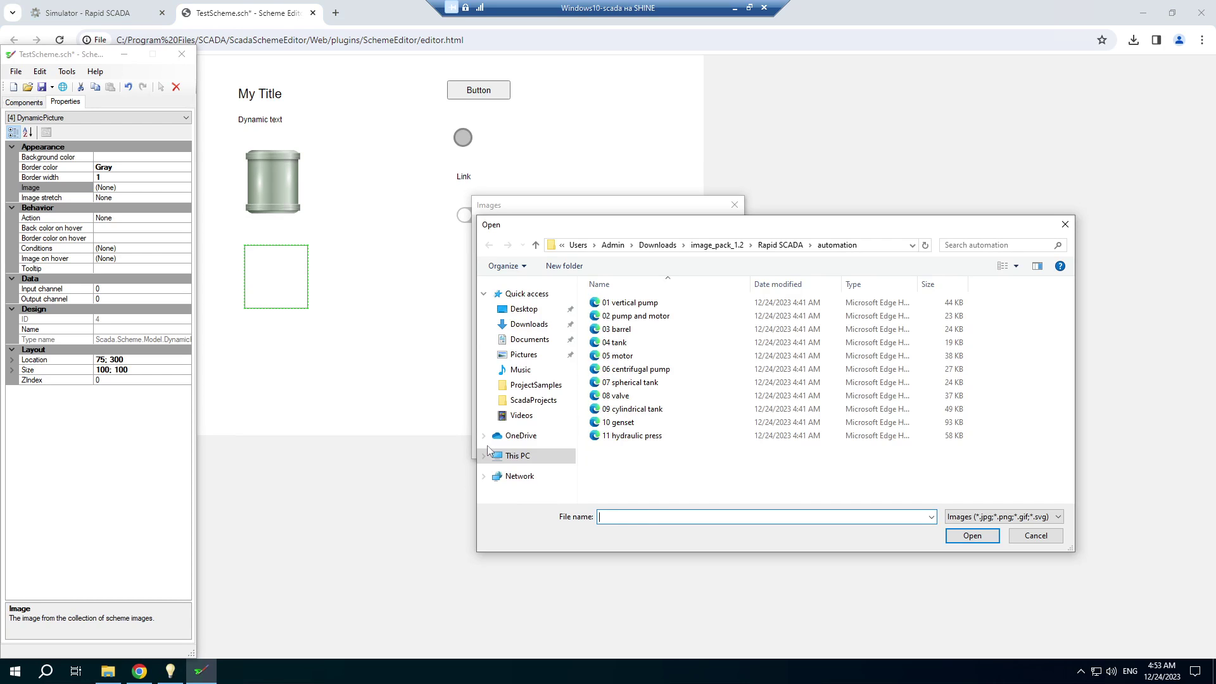
click(766, 246)
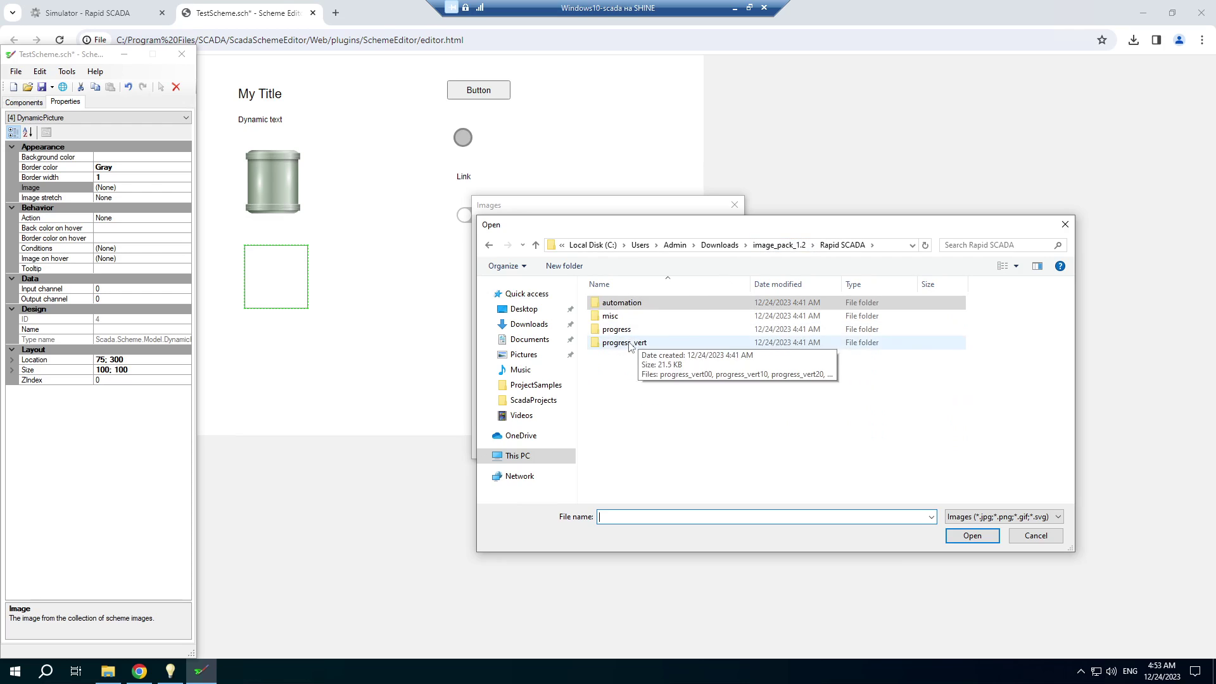
double_click(611, 316)
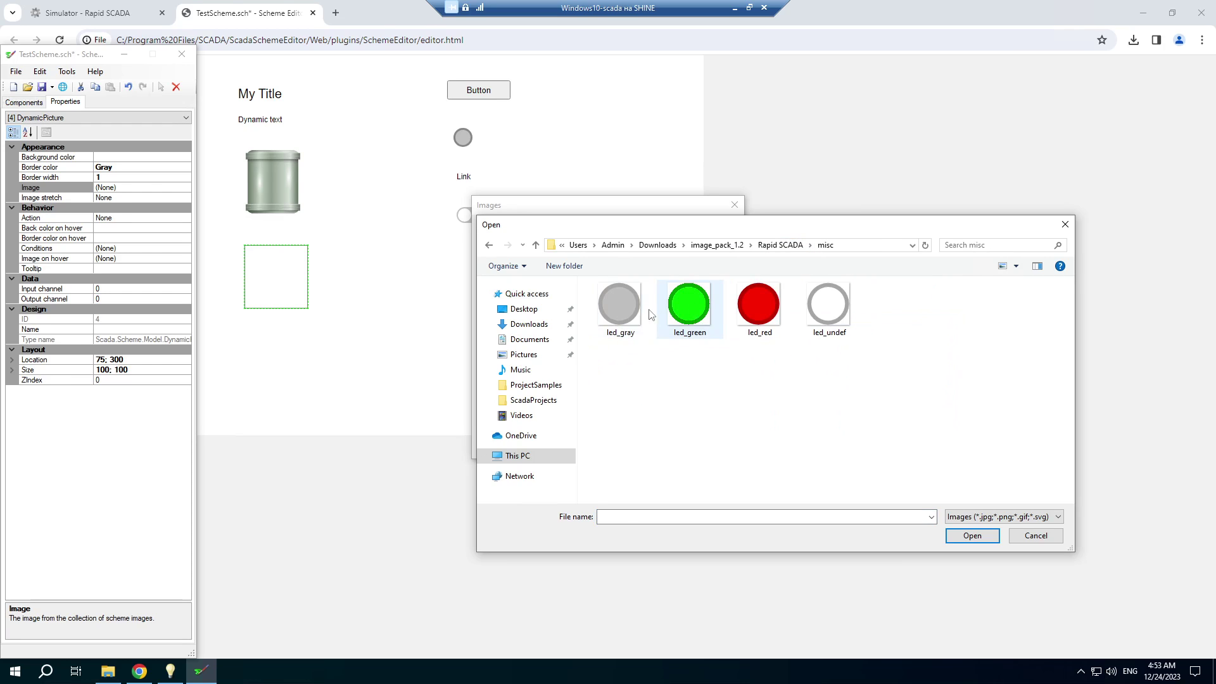
click(828, 307)
click(971, 535)
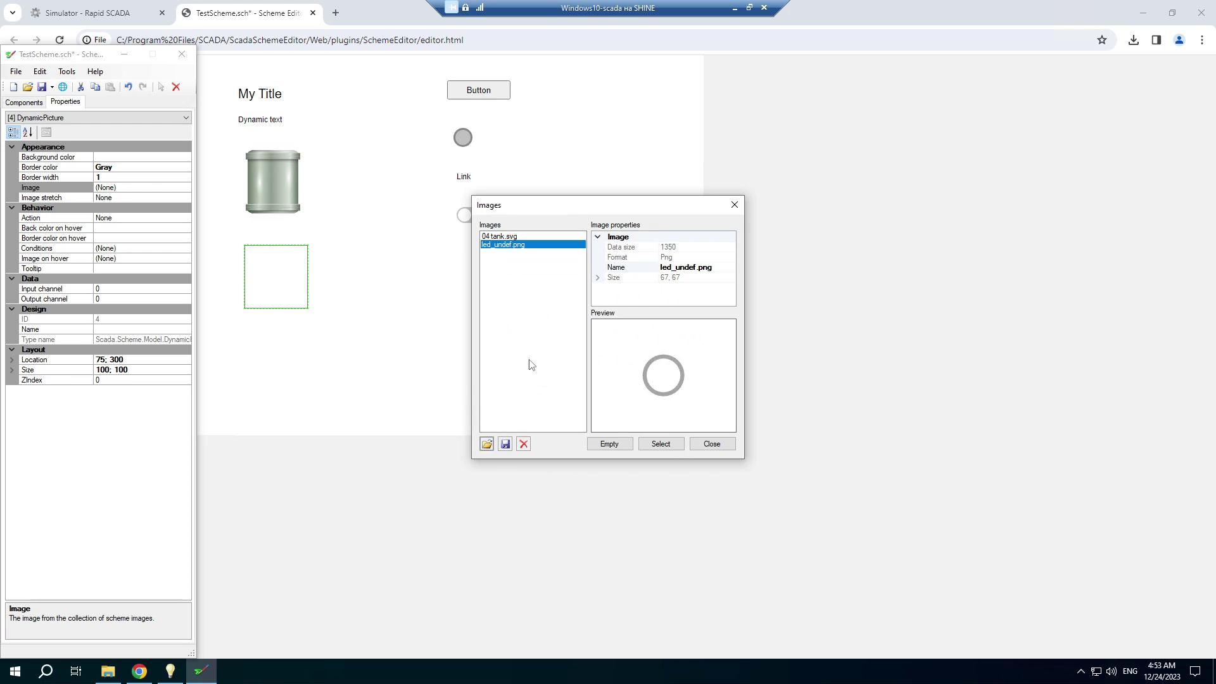
click(662, 443)
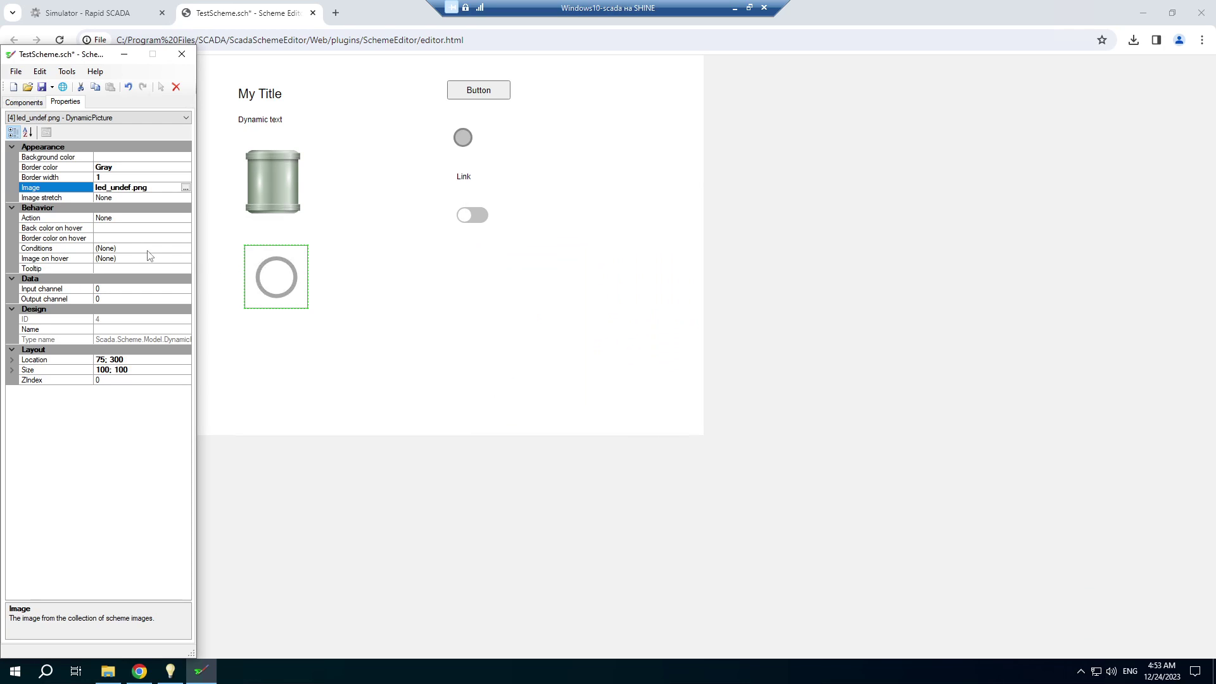
click(158, 249)
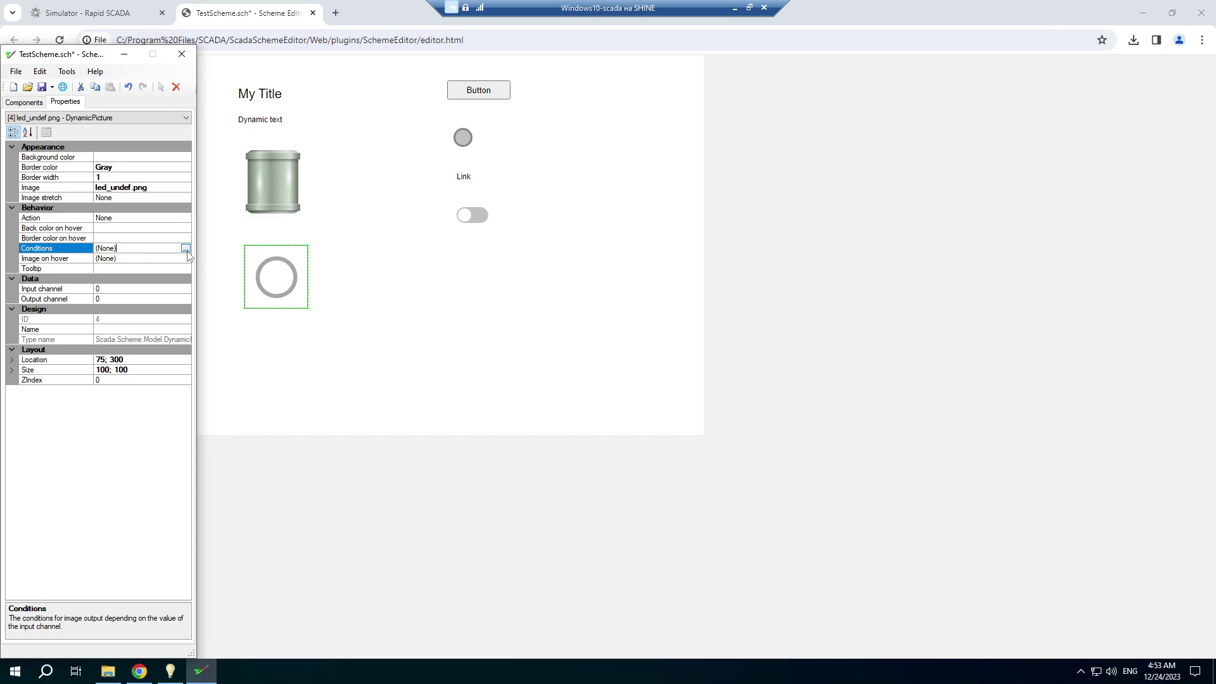
Step: Add a Value <= 0 condition showing the imported led_red.png
click(185, 249)
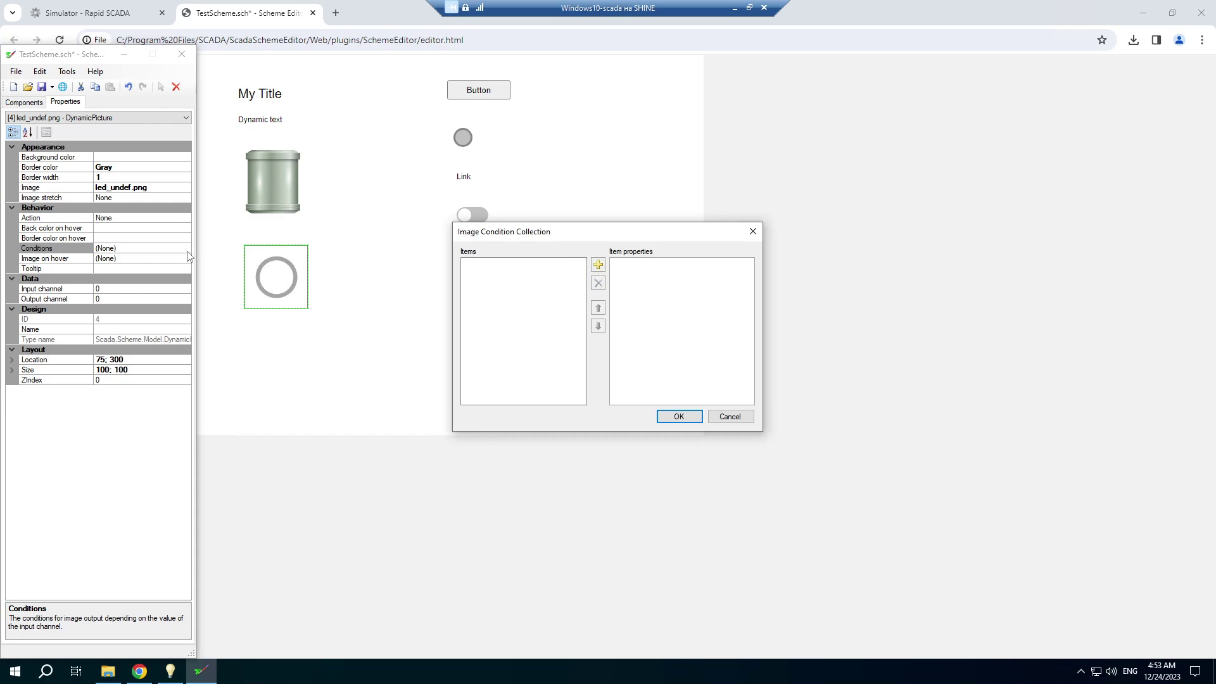
click(597, 266)
click(746, 296)
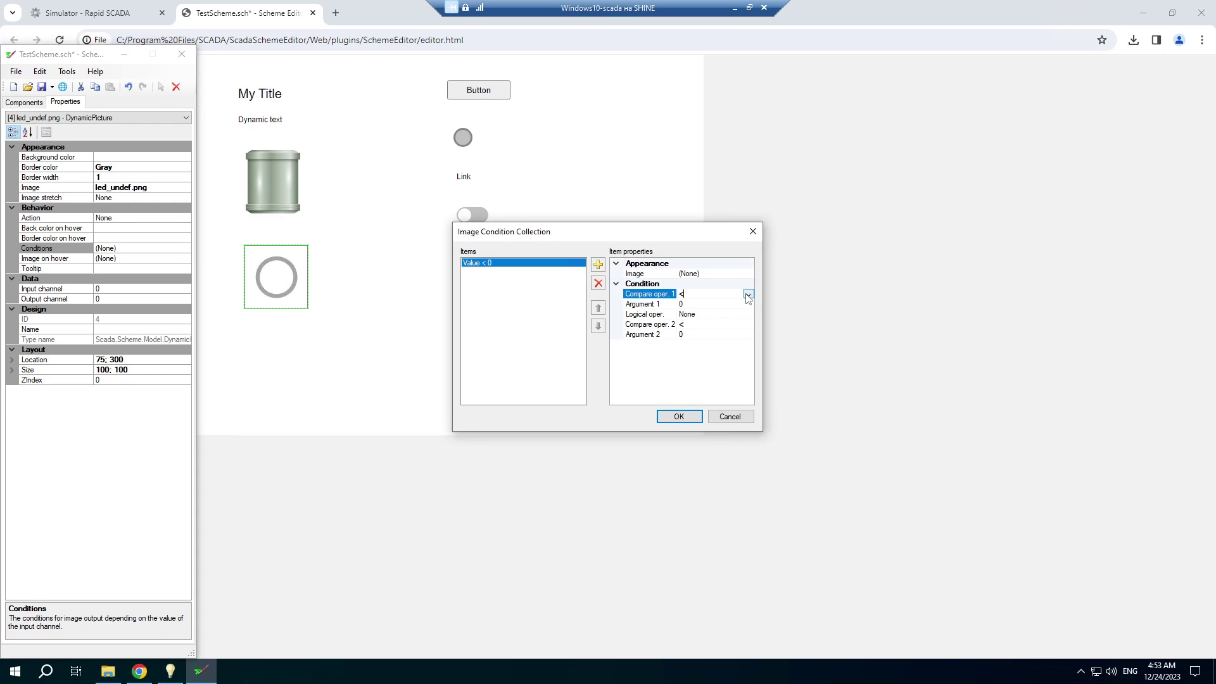
click(748, 295)
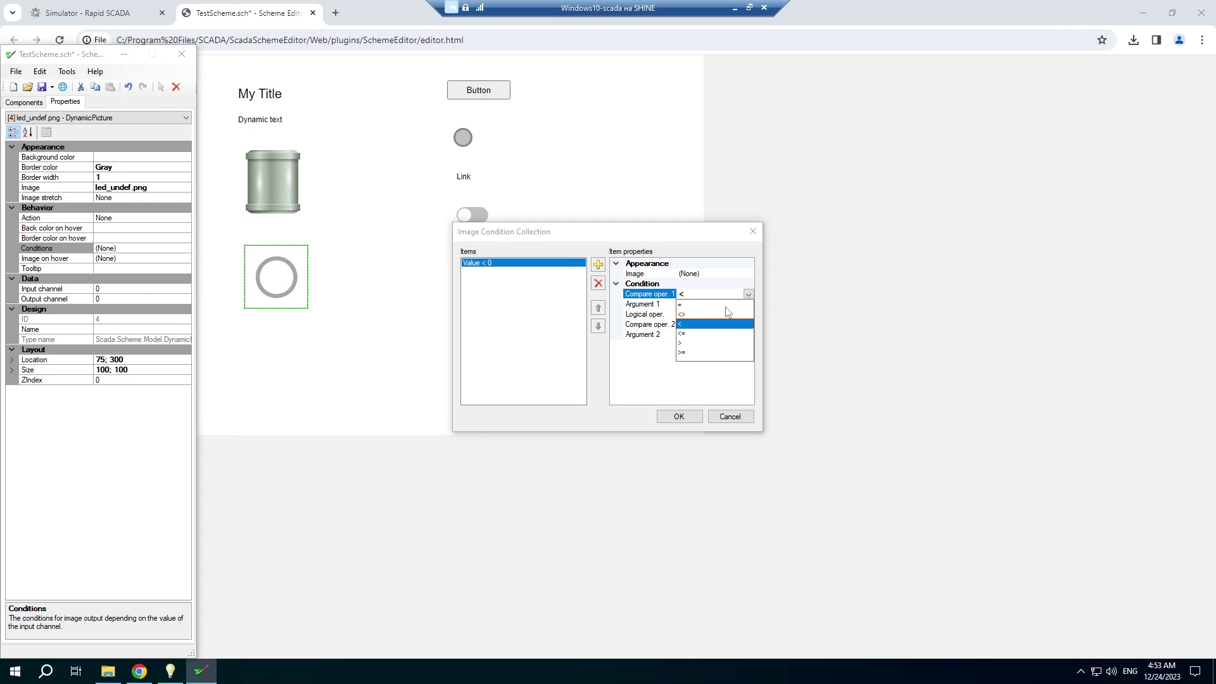
click(692, 334)
click(742, 278)
click(749, 274)
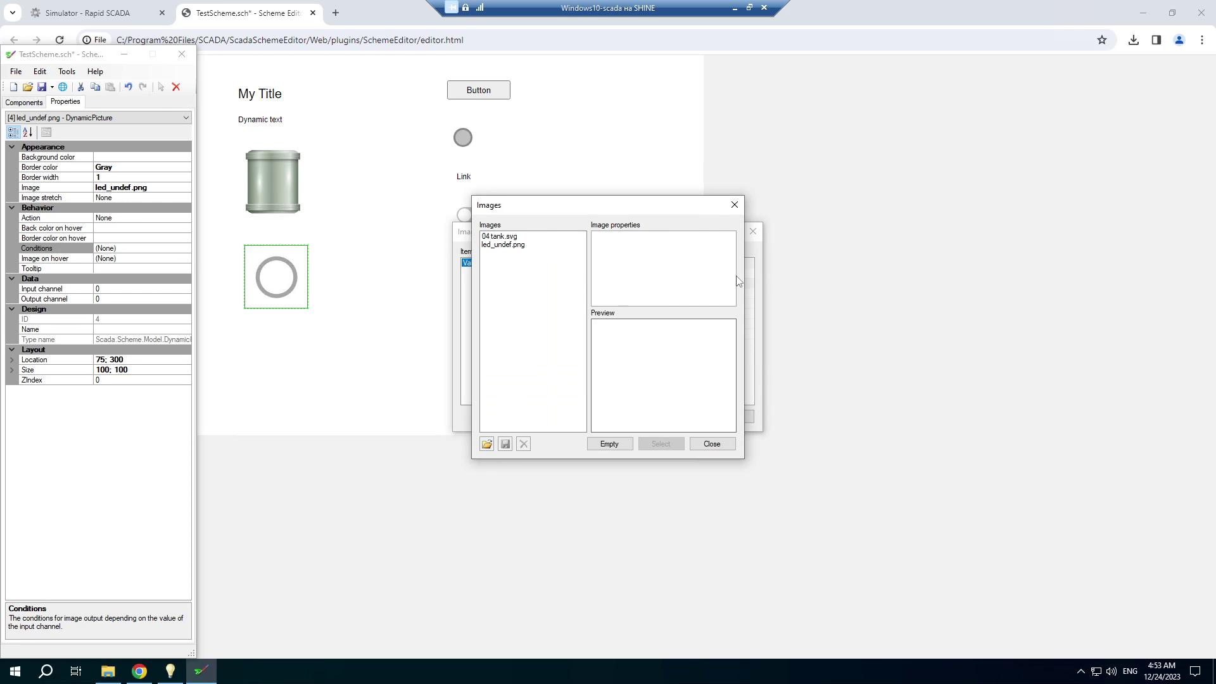
click(486, 443)
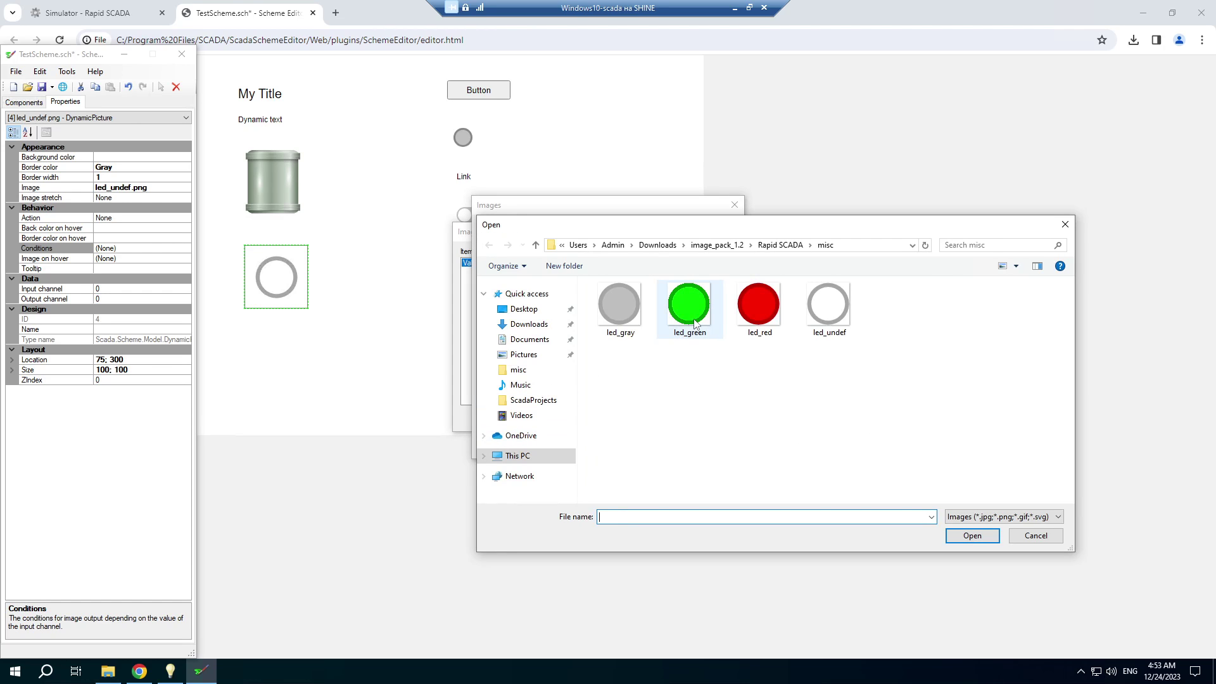
click(757, 310)
click(972, 535)
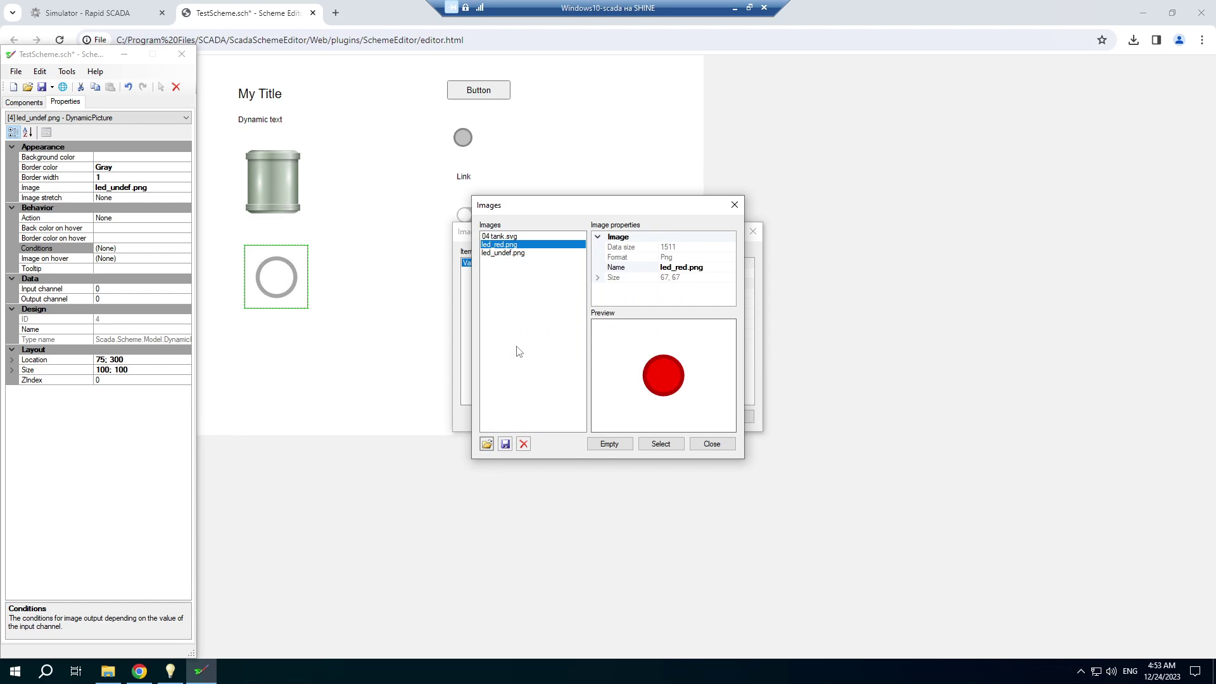
click(660, 443)
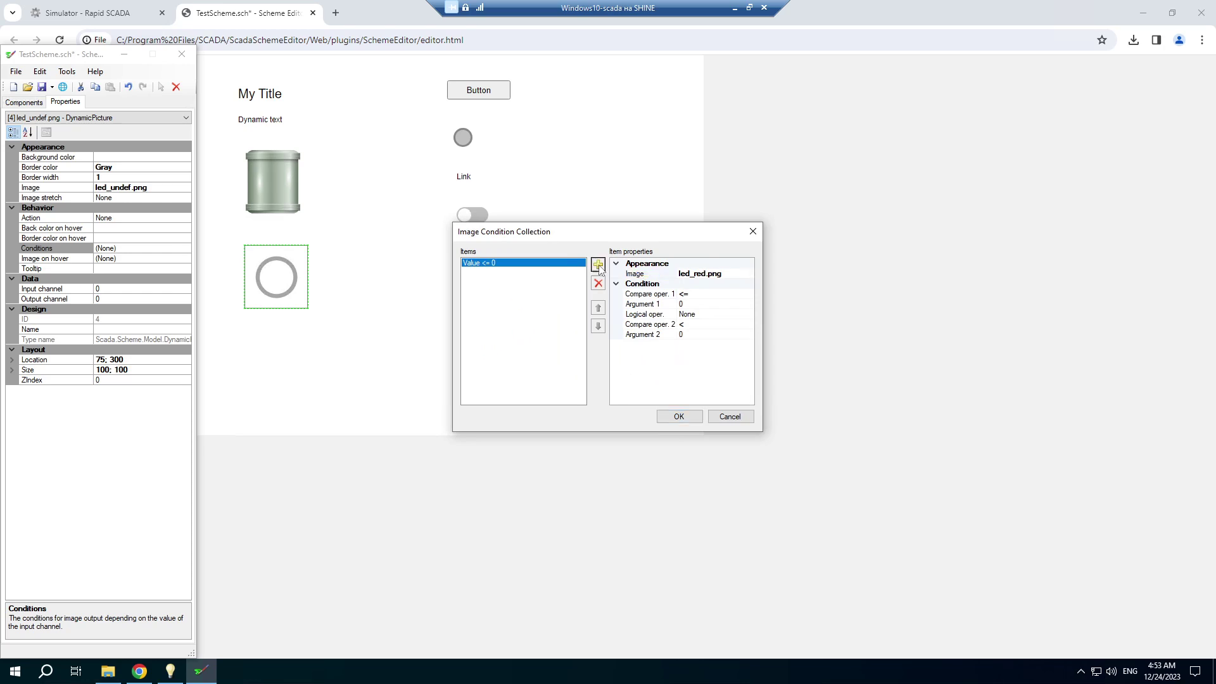
Step: Add a Value > 0 condition showing led_green.png and confirm the conditions
click(598, 264)
click(746, 294)
click(747, 294)
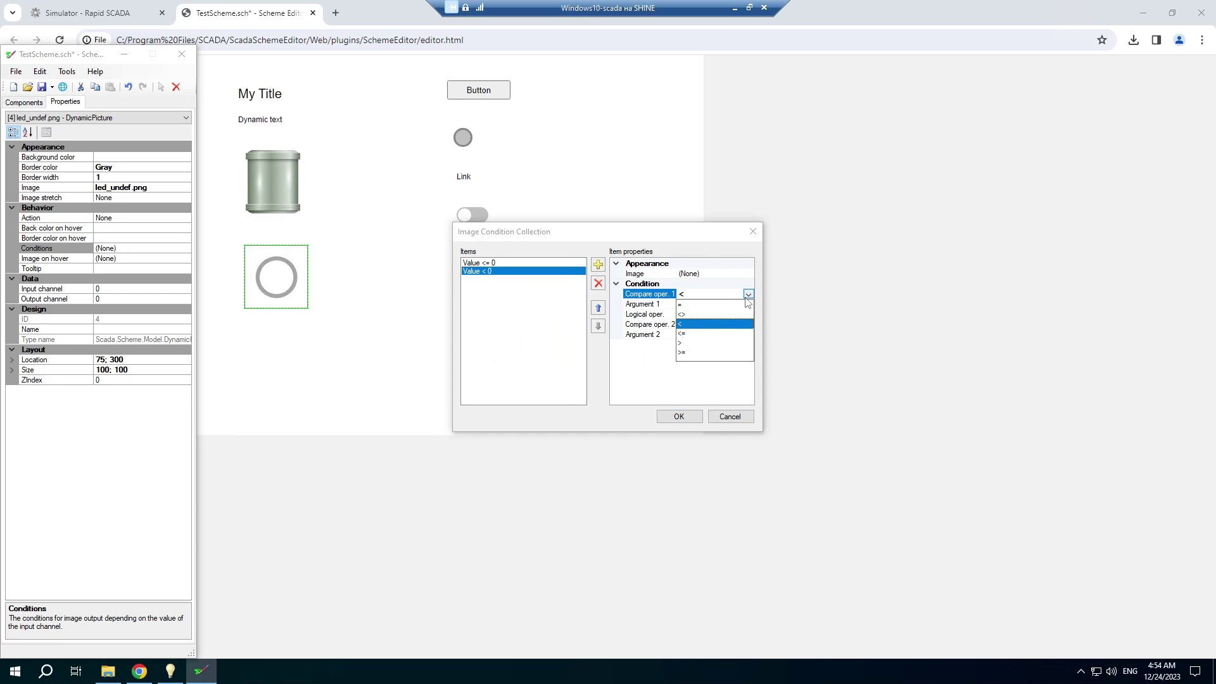
click(682, 345)
click(728, 274)
click(748, 275)
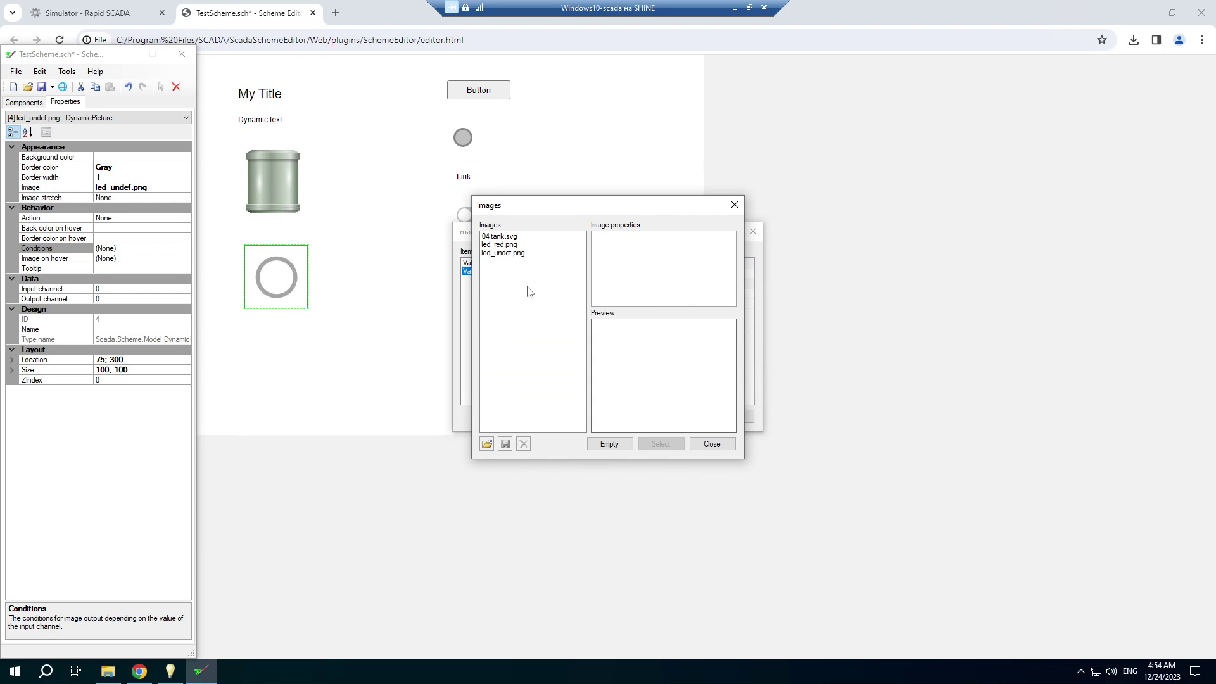
click(487, 443)
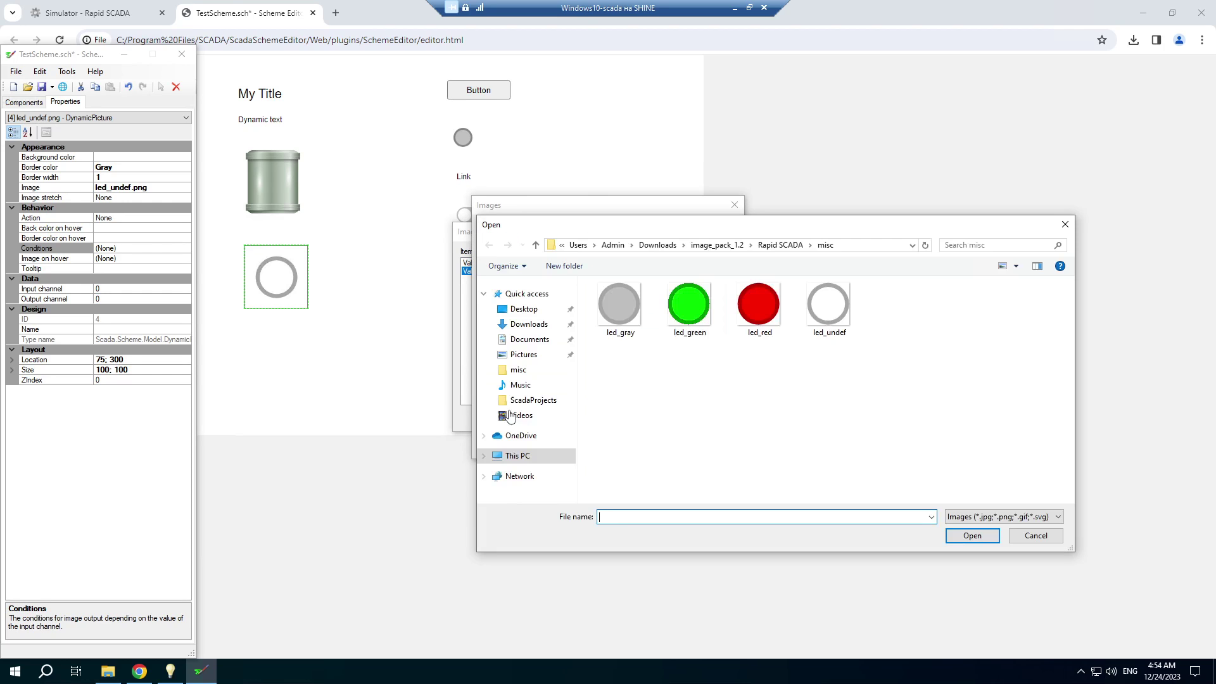
click(689, 306)
click(971, 535)
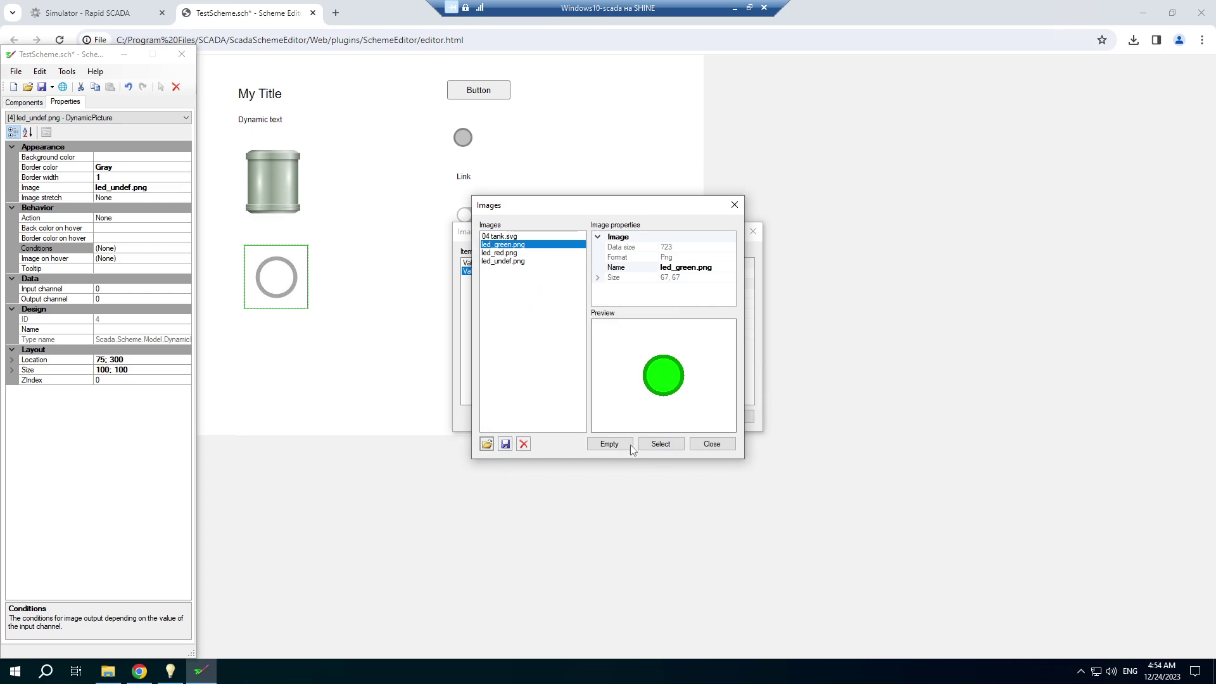
click(660, 444)
click(661, 416)
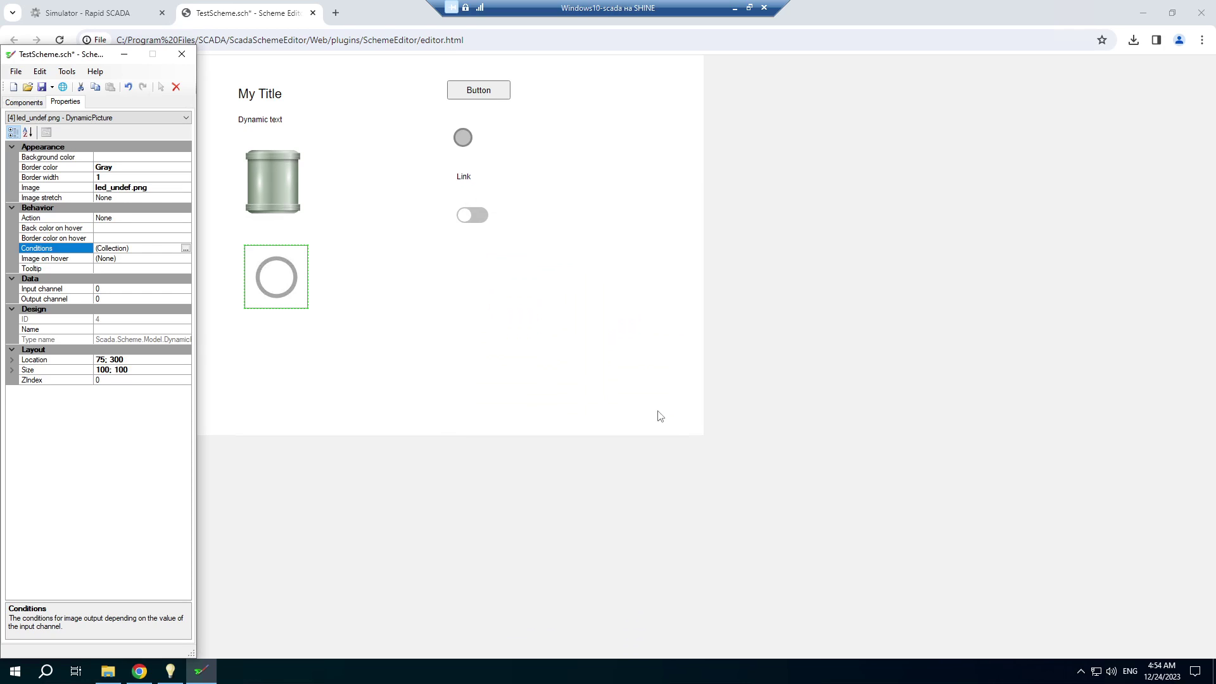
Step: Set the LED picture's input channel to 104
click(107, 289)
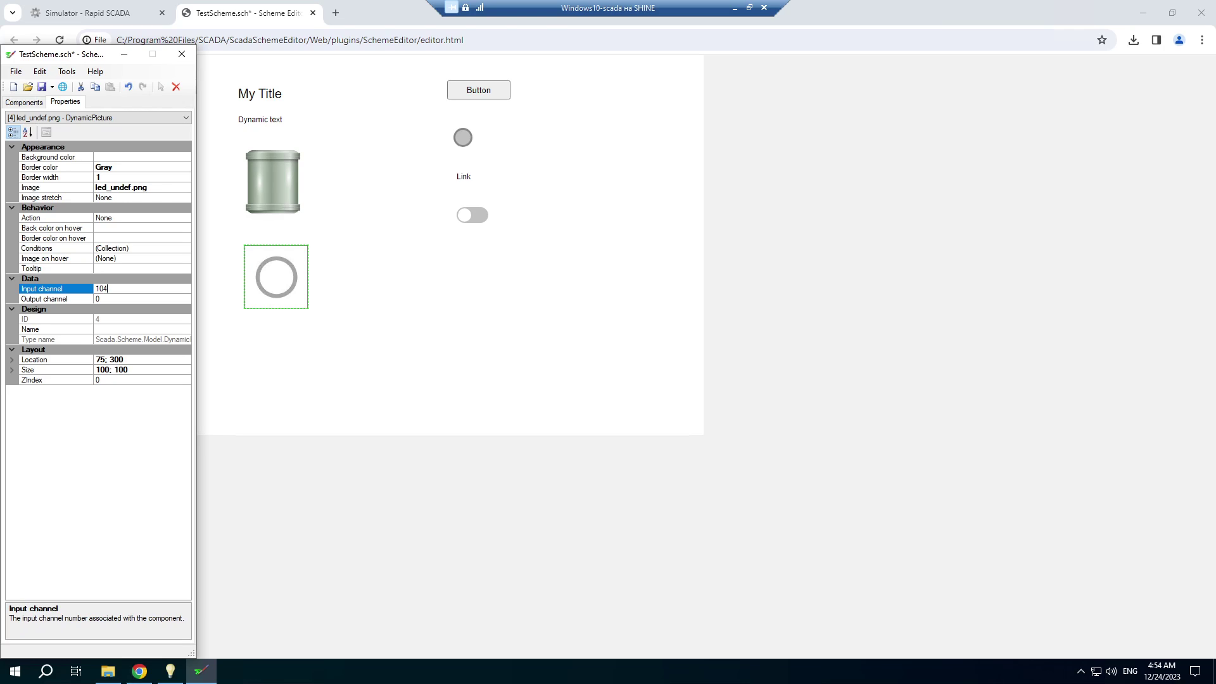
key(Return)
click(476, 90)
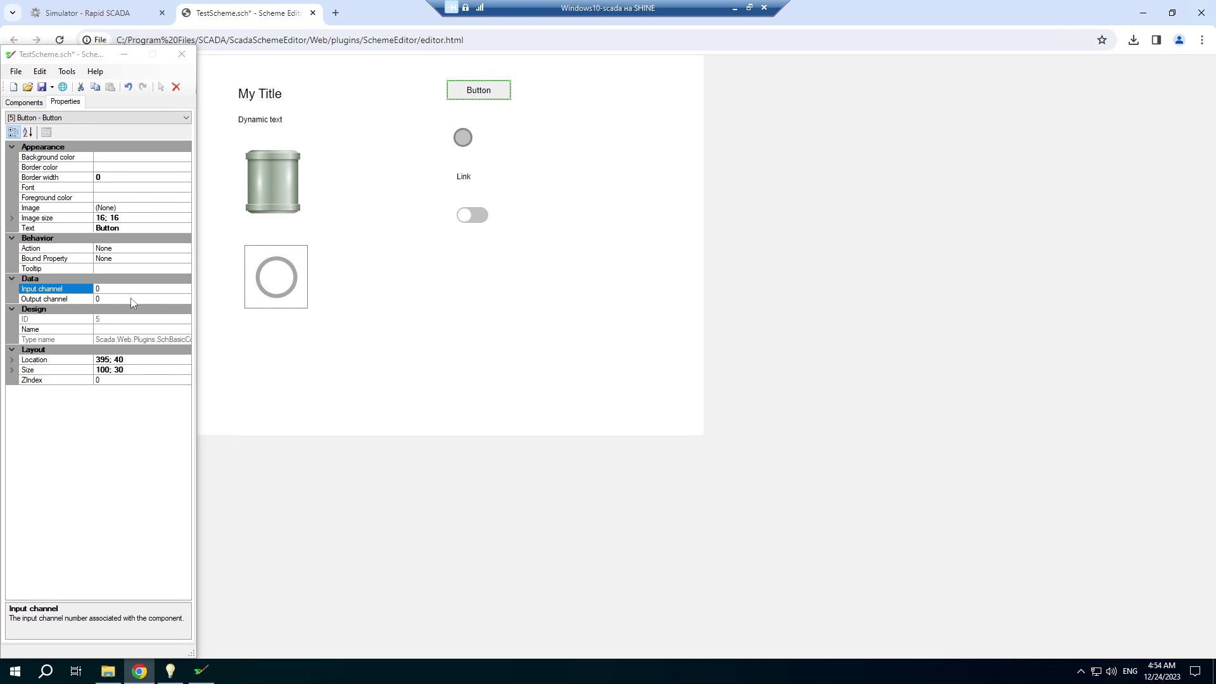
Step: Make the button send a command to output channel 104
click(181, 248)
click(185, 248)
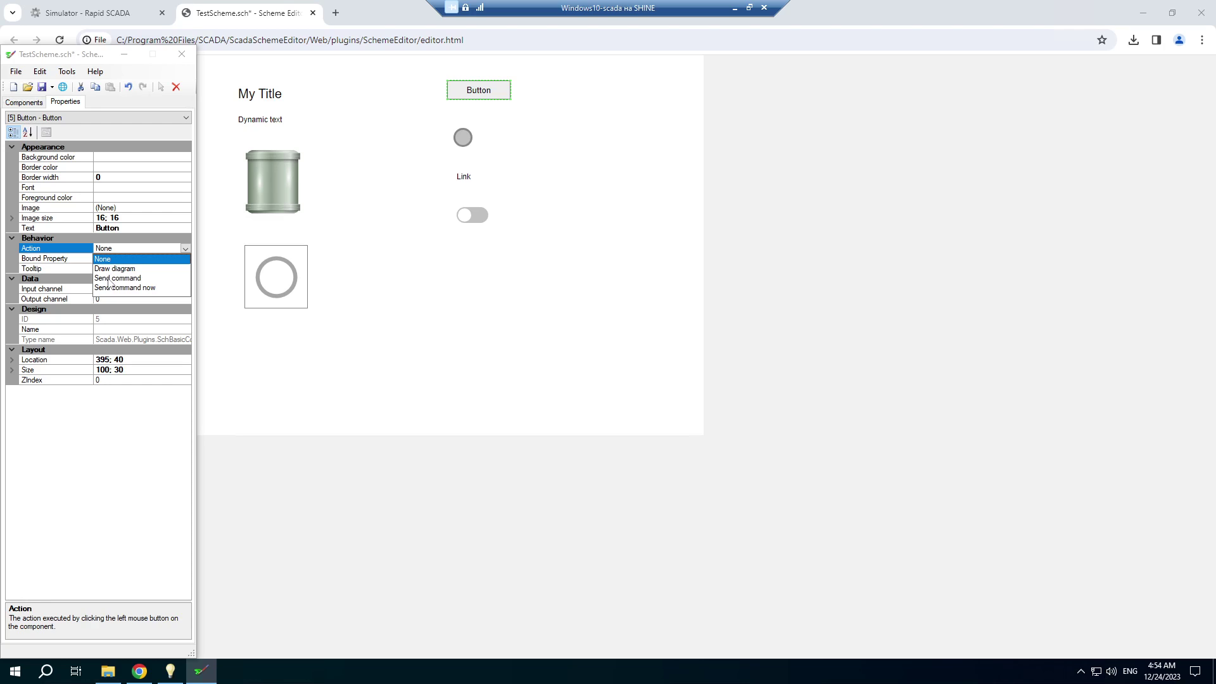
click(109, 280)
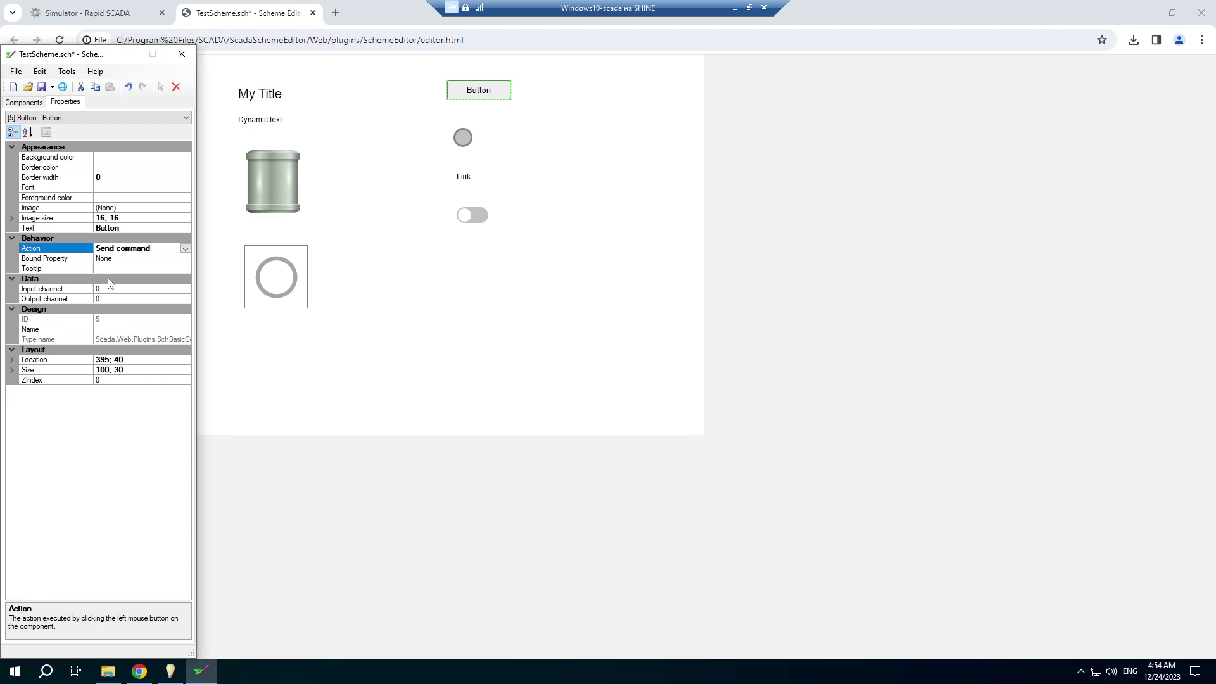
click(139, 290)
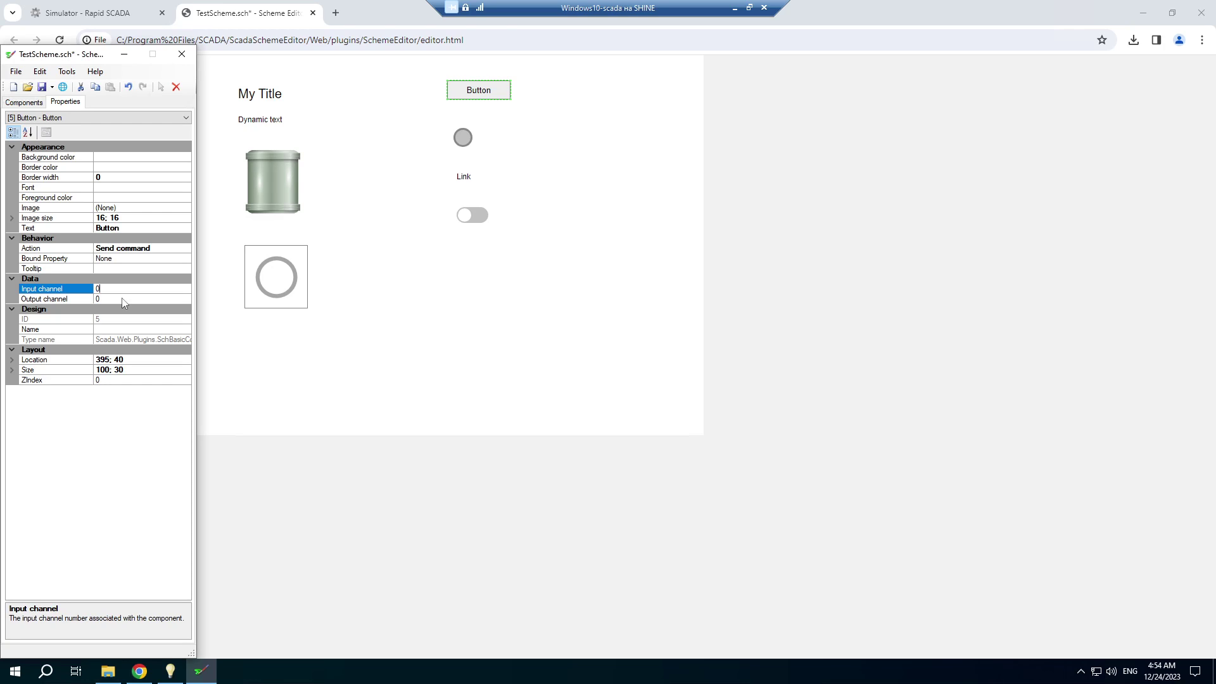
key(Down)
text(104)
key(Return)
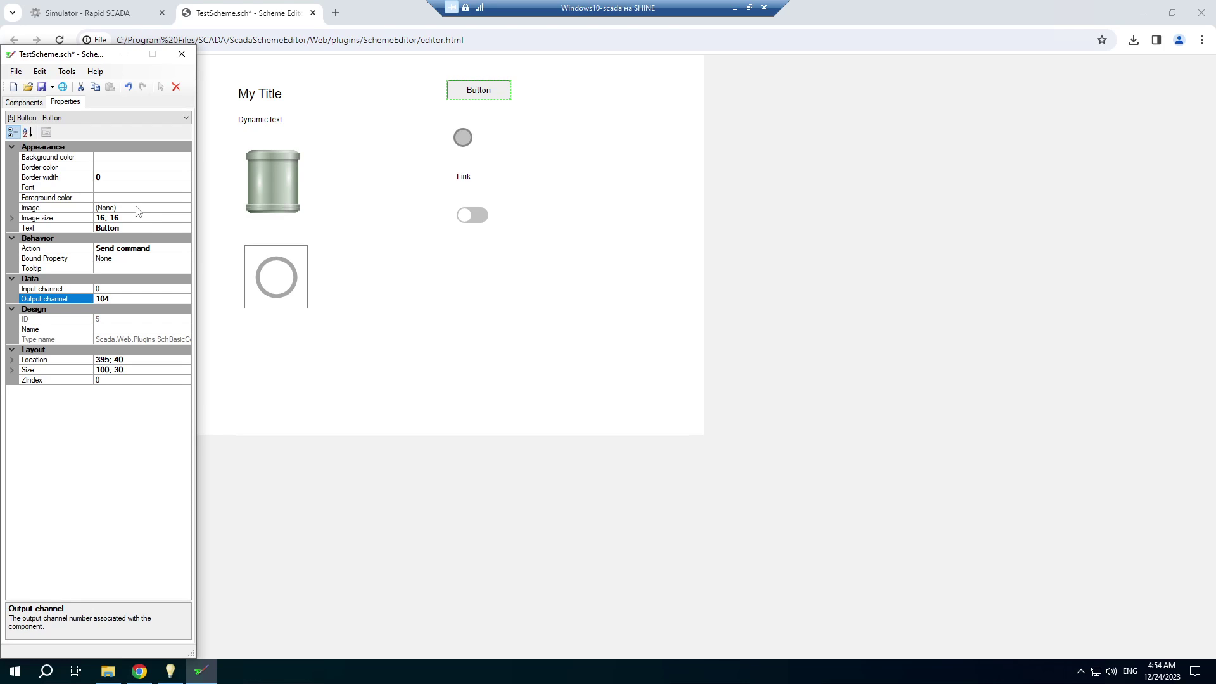
Step: Change the button's label text to 'Command'
click(125, 229)
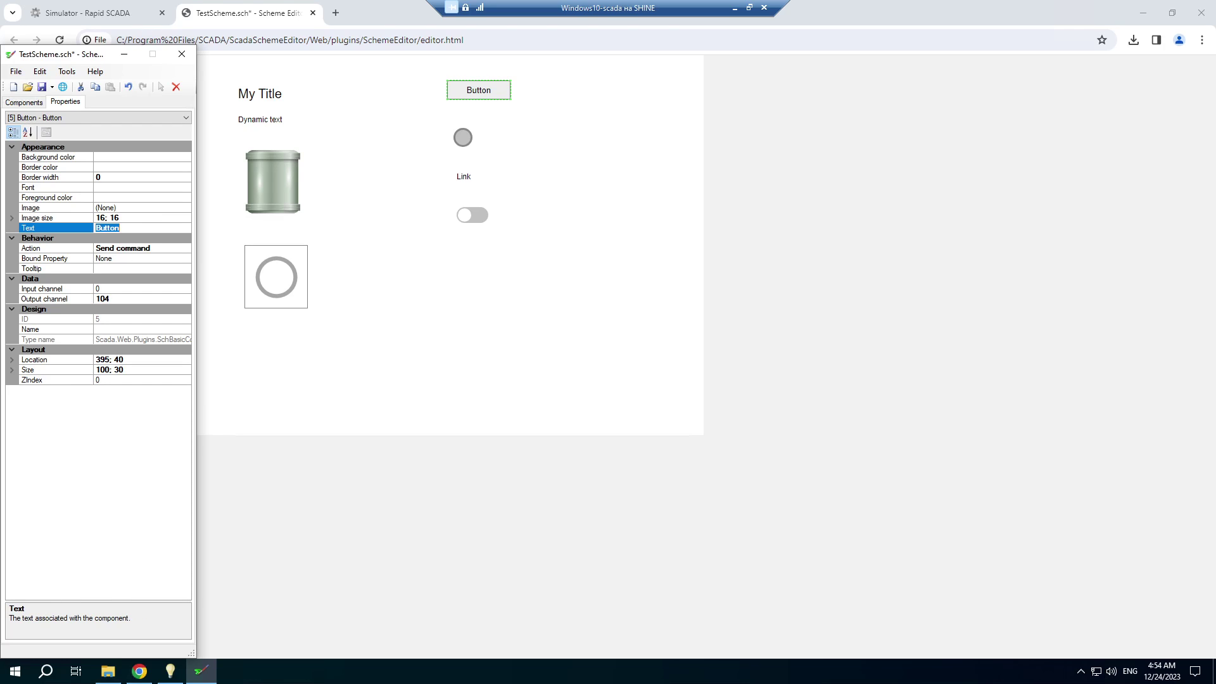
text(Command)
key(Return)
Step: Select the round LED and review its colour conditions, leaving them unchanged
click(465, 143)
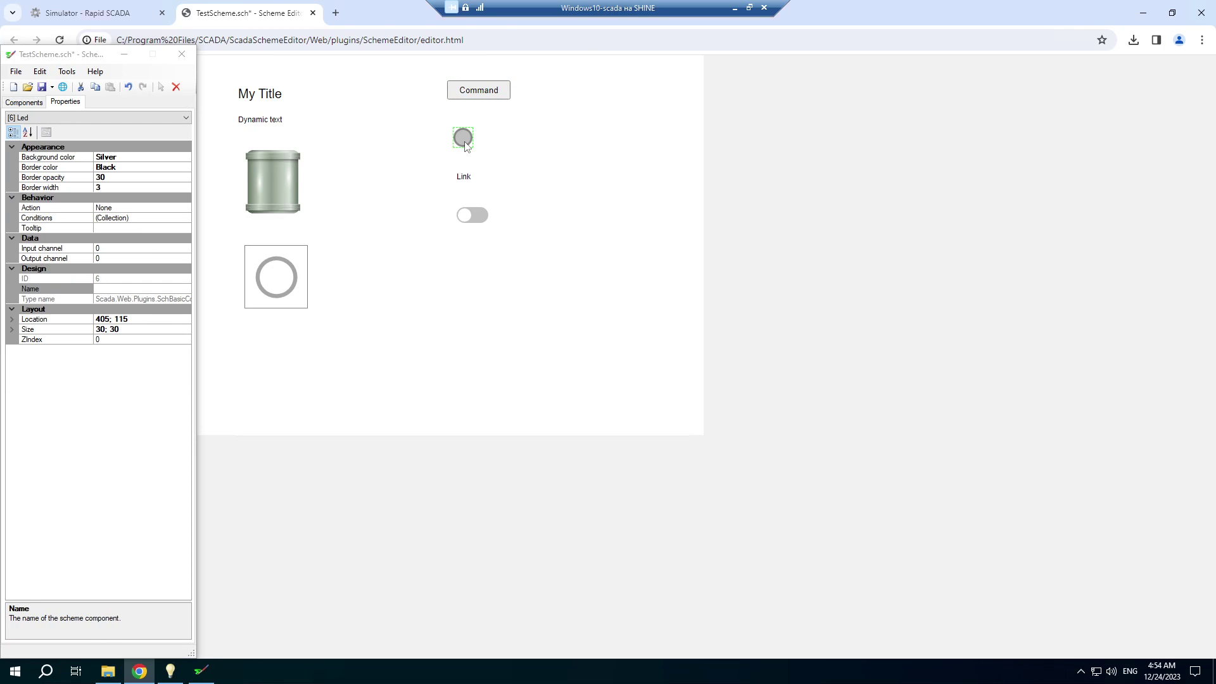
click(192, 236)
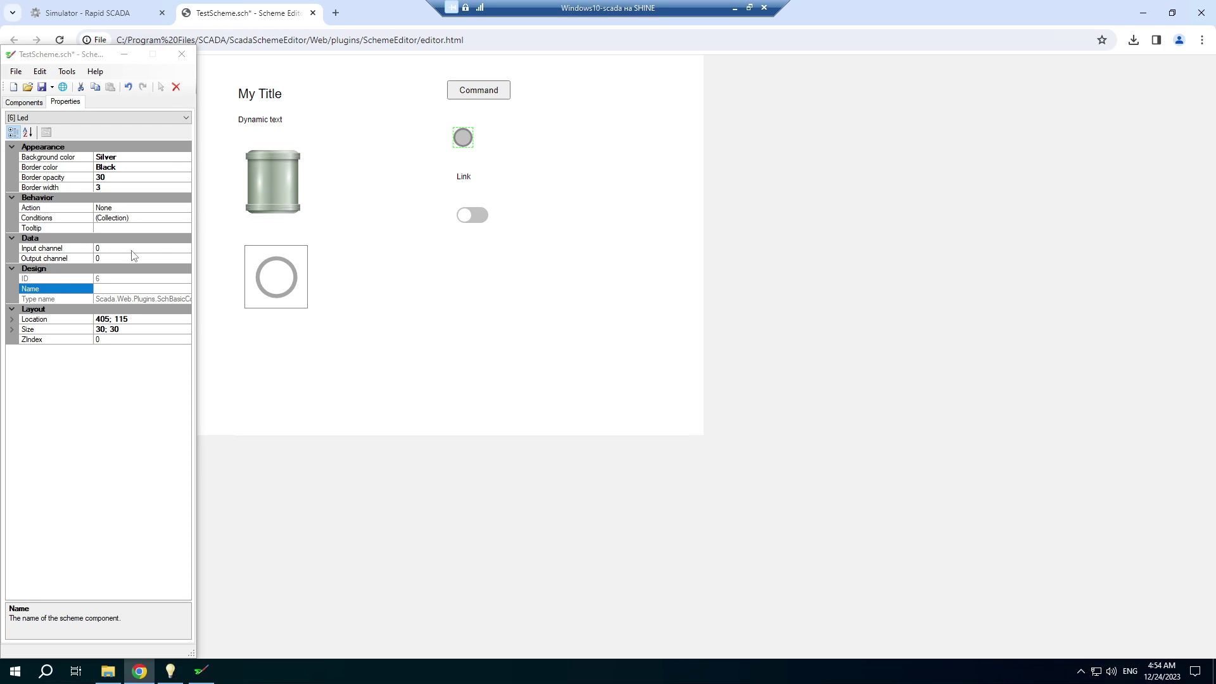
click(176, 219)
click(186, 217)
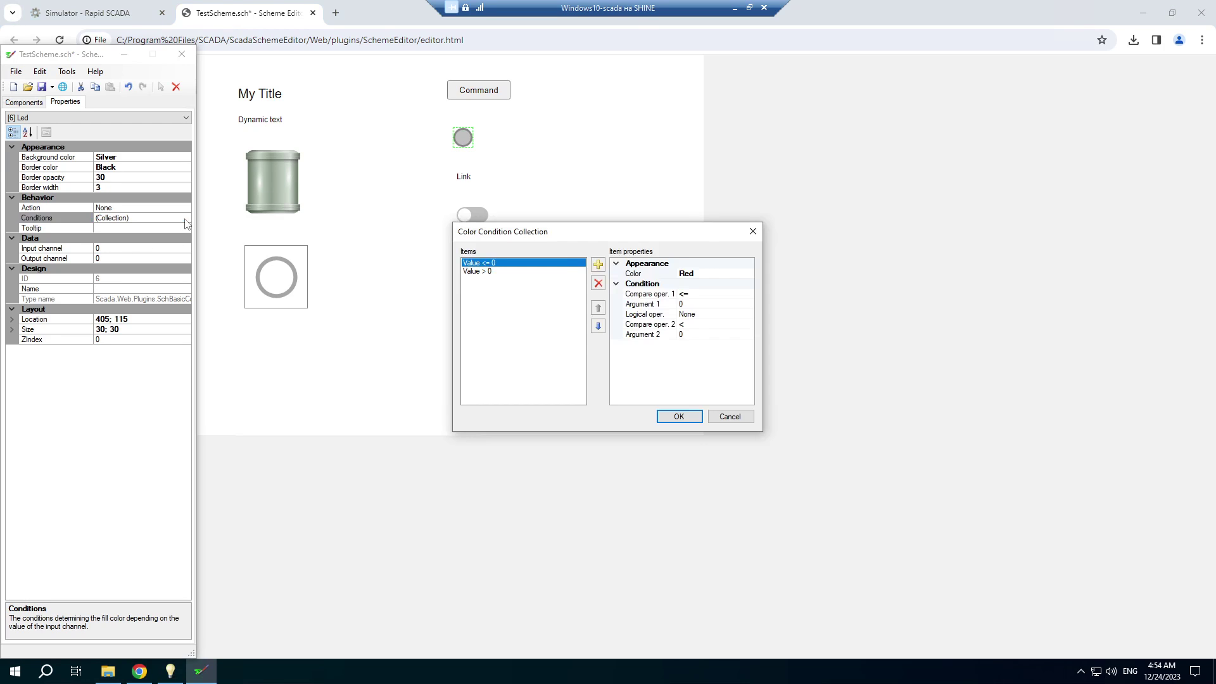
click(752, 231)
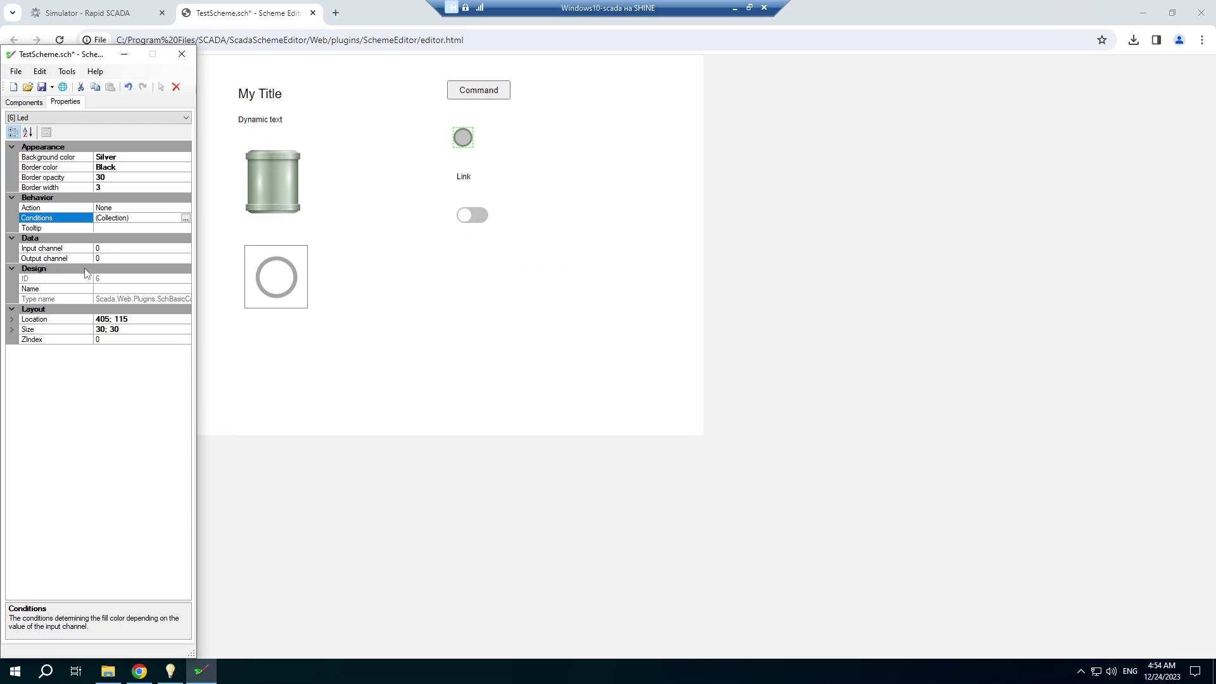
Step: Set the LED's input channel to 104
click(106, 249)
text(1)
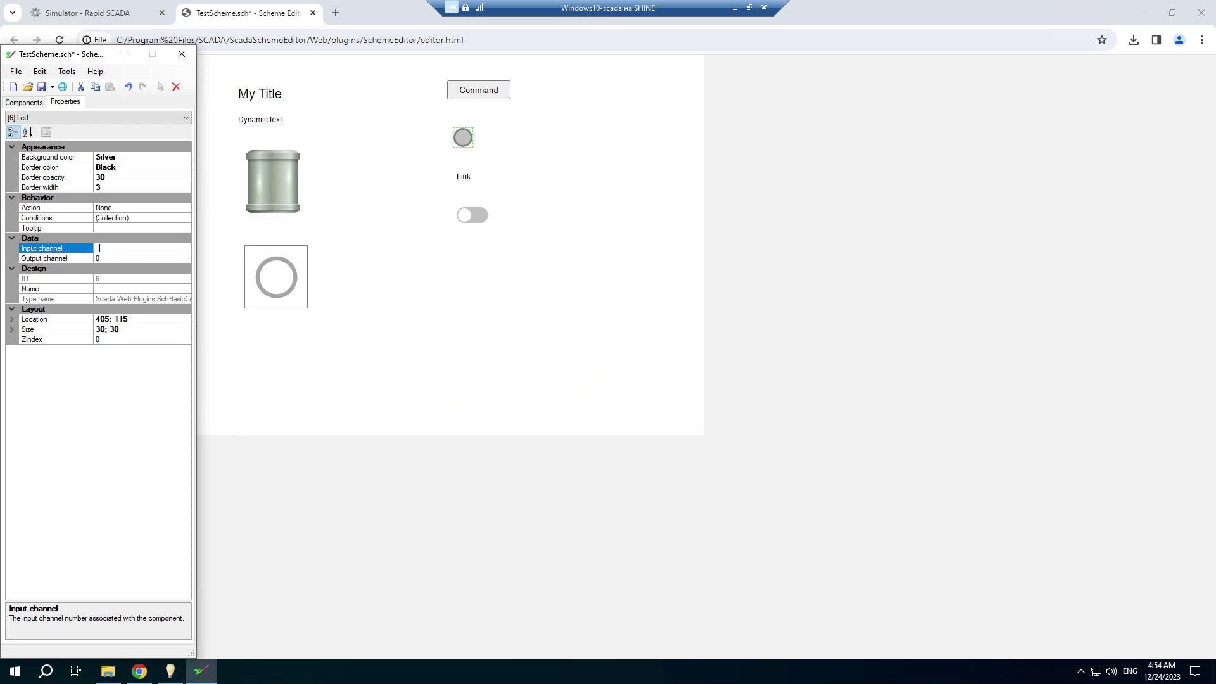
text(04)
key(Return)
click(463, 176)
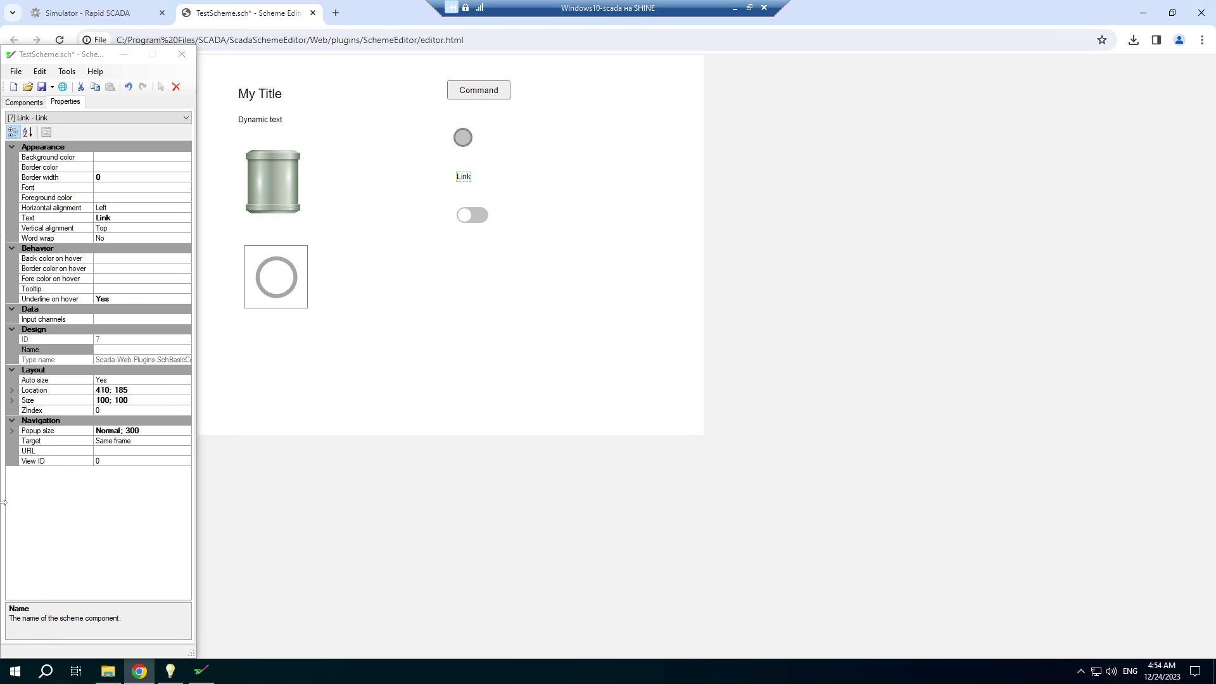
Step: Set the Link's View ID to 2 and its Target to Popup
click(75, 478)
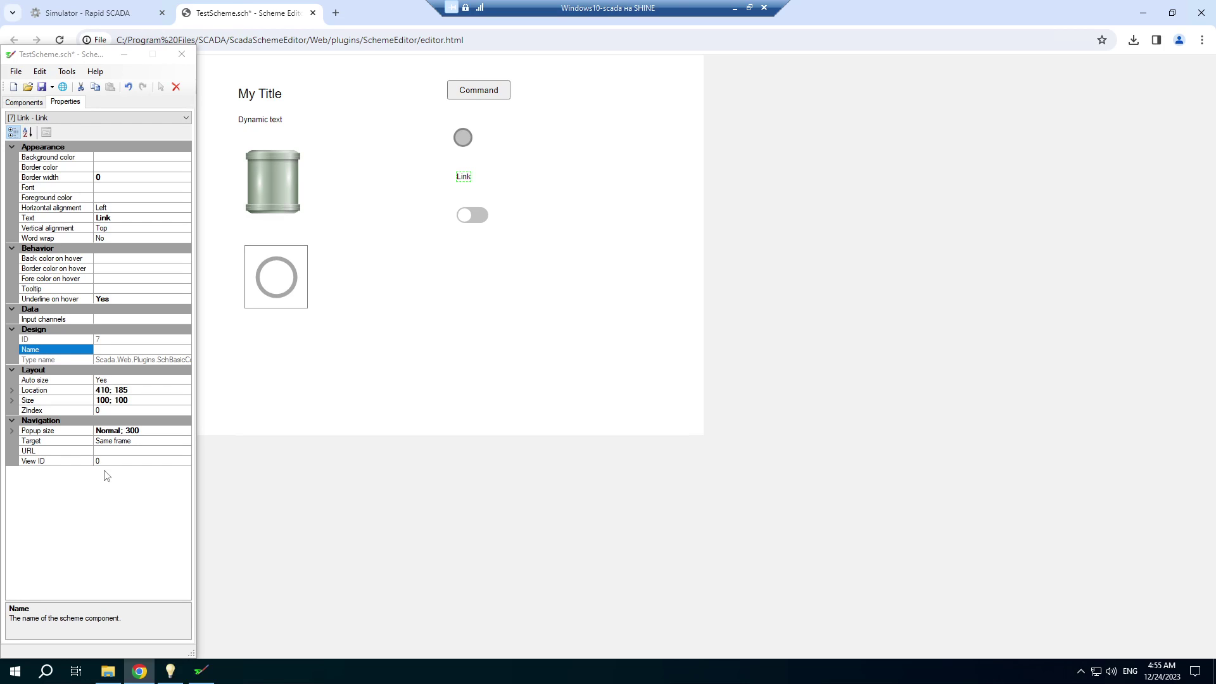
click(114, 461)
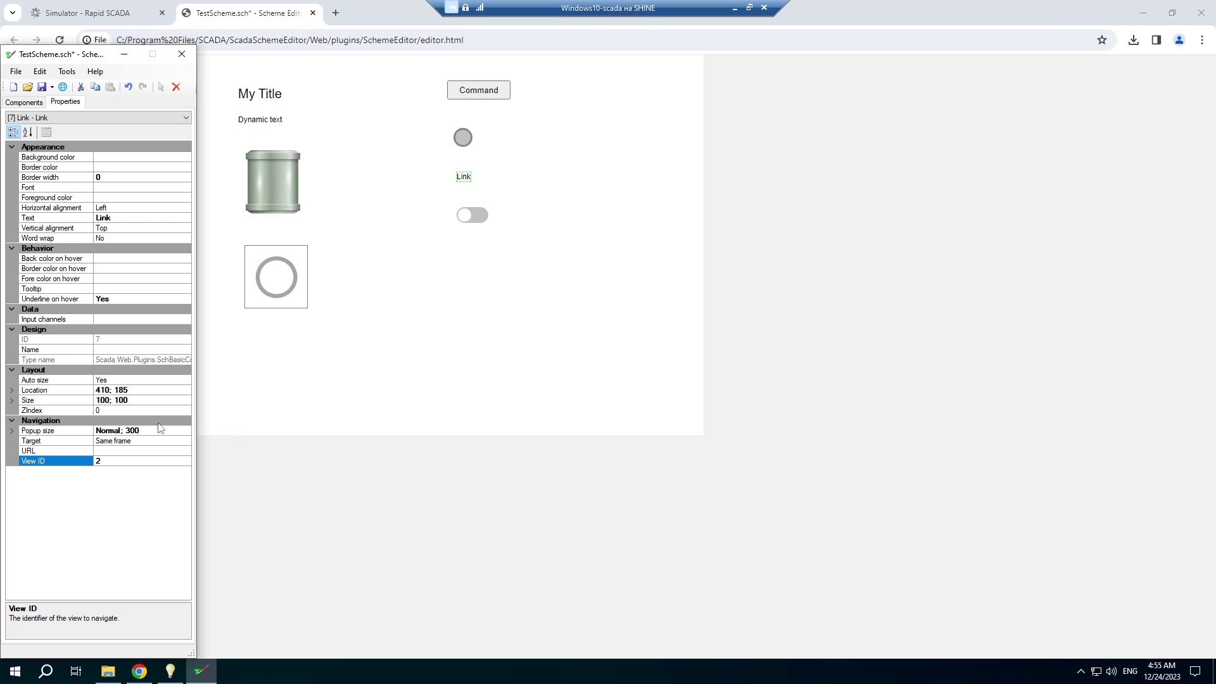
click(172, 441)
click(185, 442)
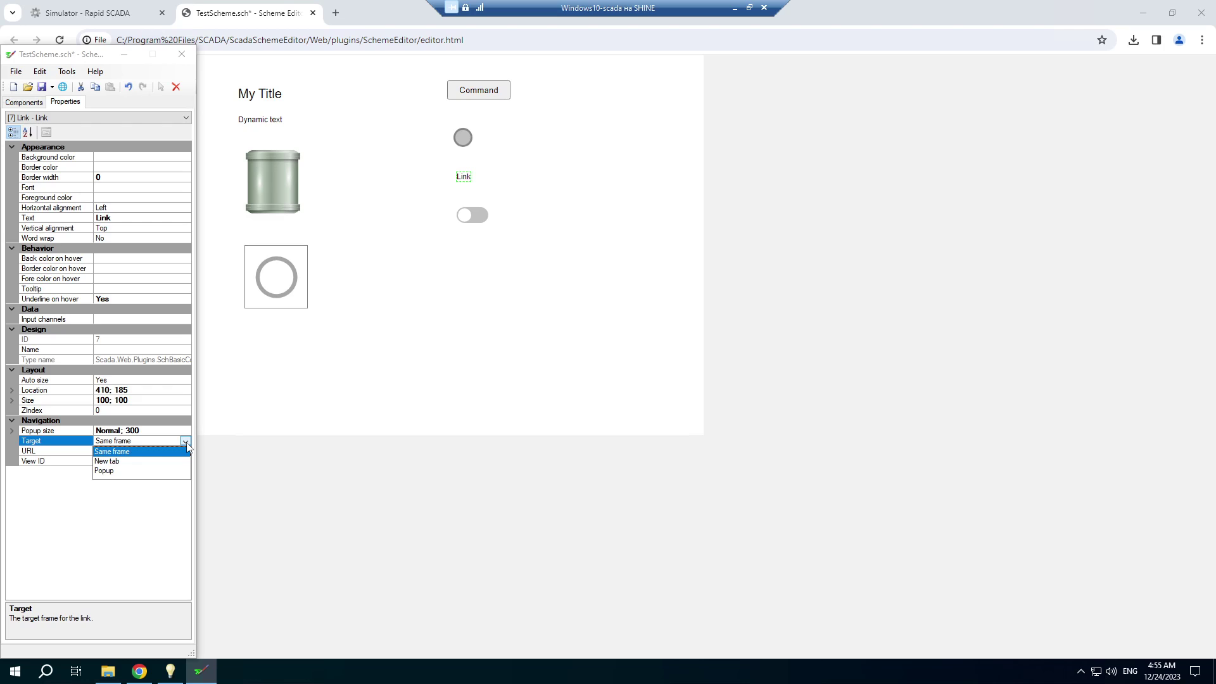
click(112, 470)
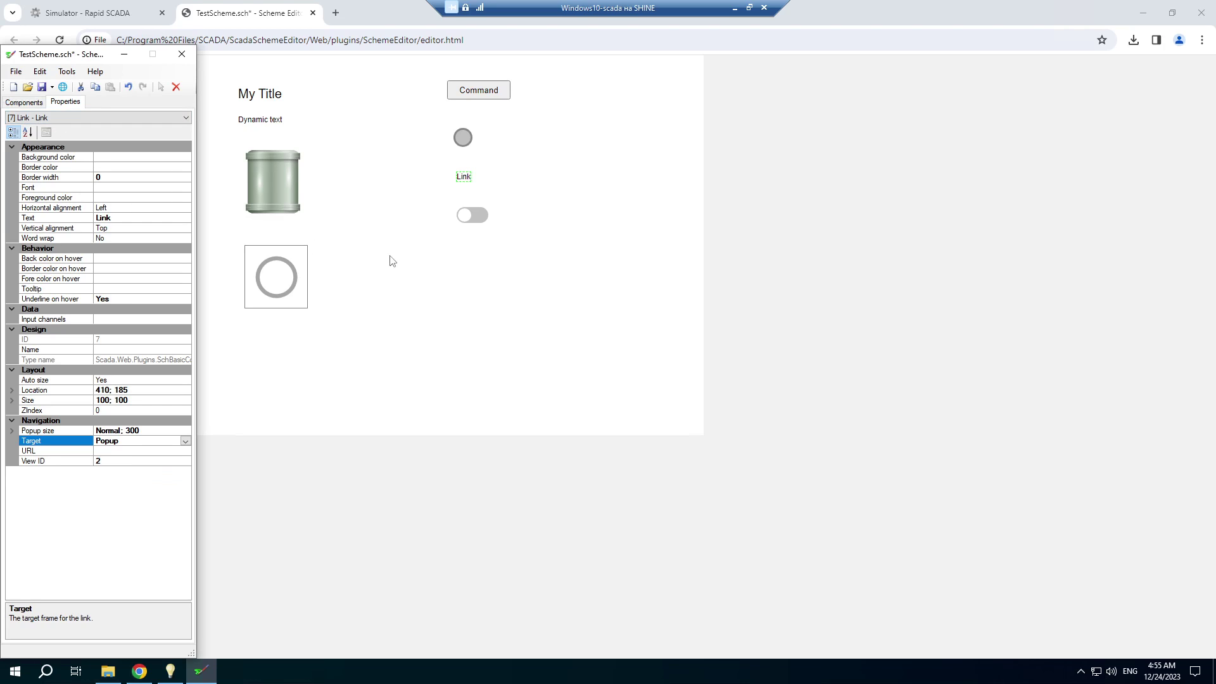
click(476, 216)
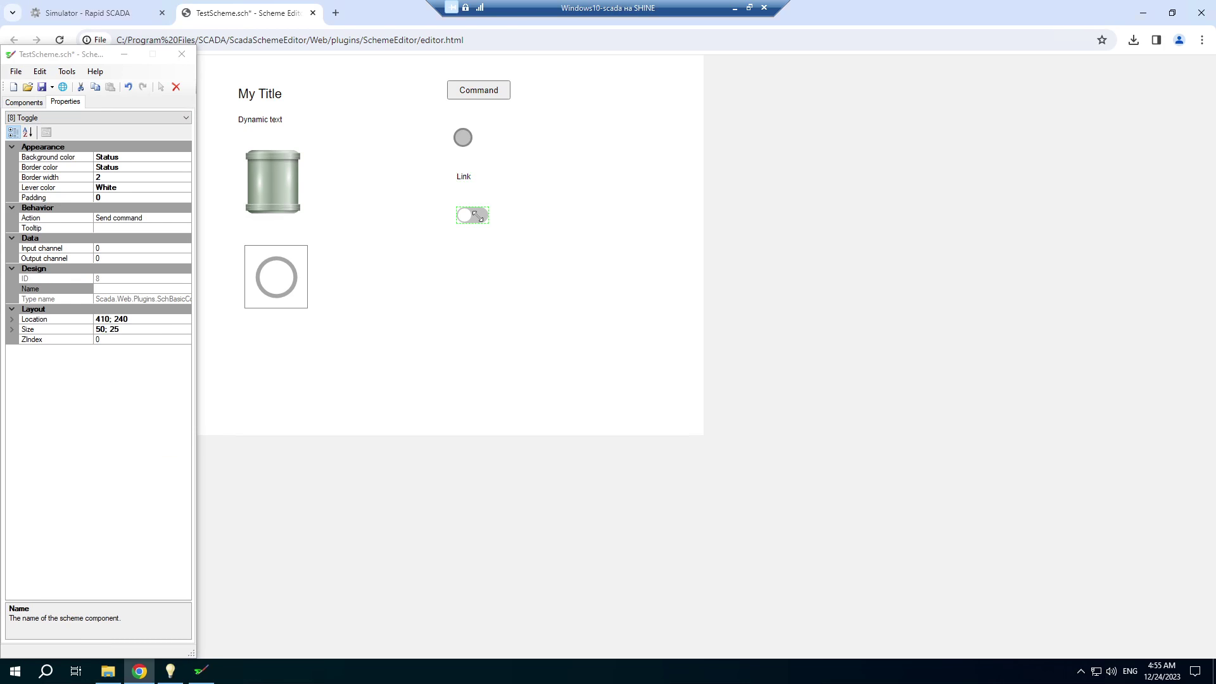
Step: Set the toggle's input and output channels to 104
click(107, 248)
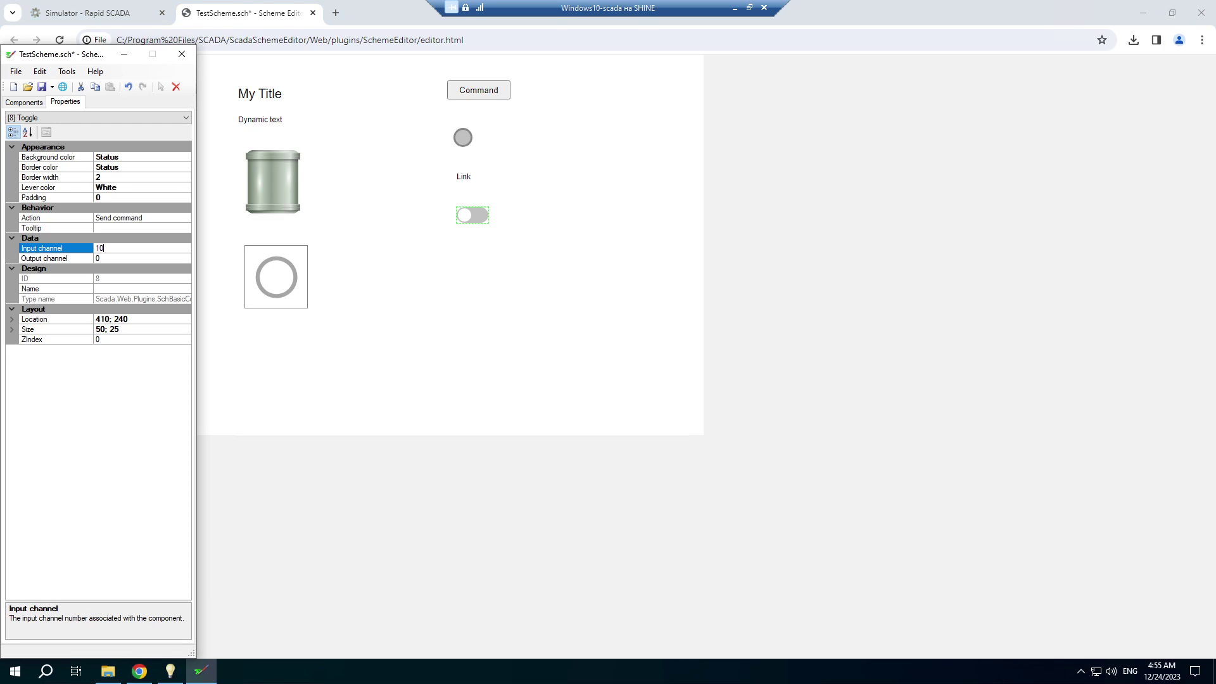
key(Return)
click(102, 259)
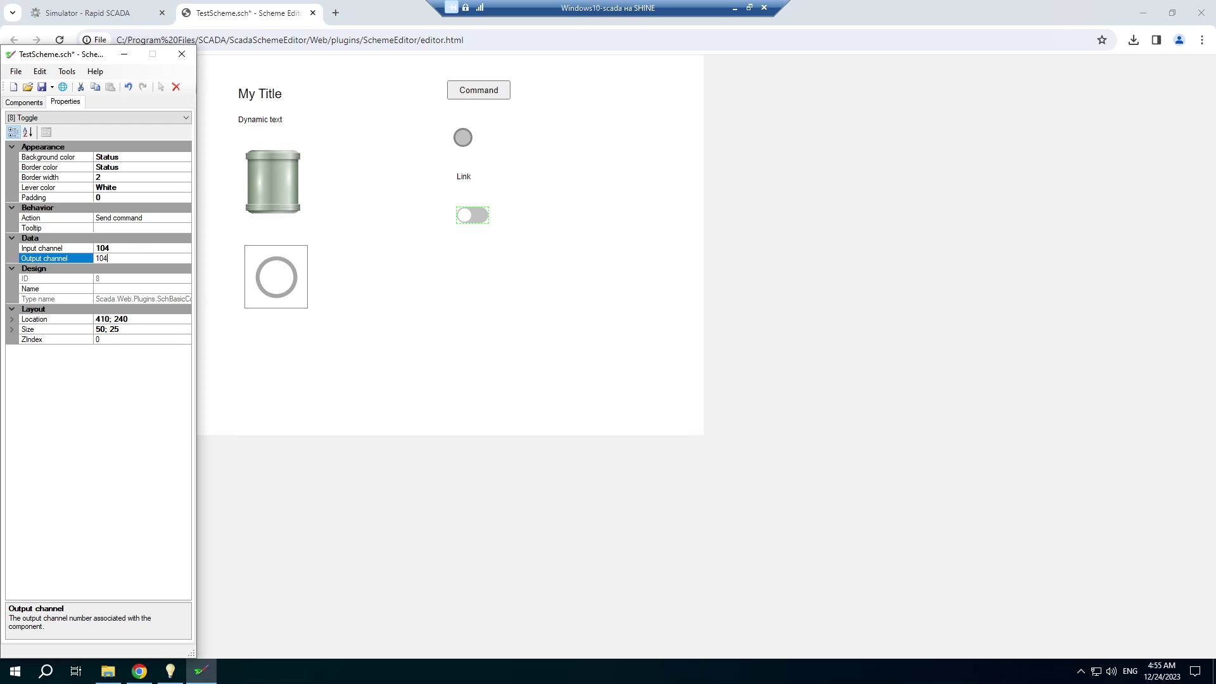
key(Return)
Step: Set the toggle's action to Send command now, then save and close TestScheme.sch
click(187, 218)
click(185, 218)
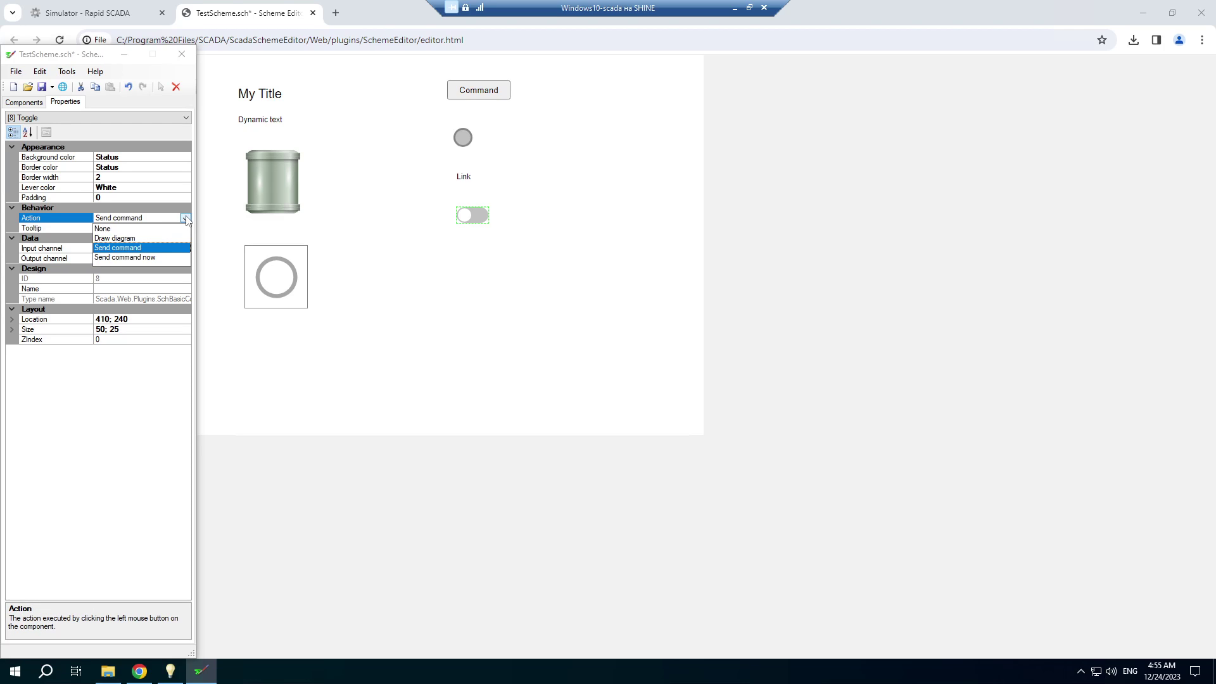
click(124, 256)
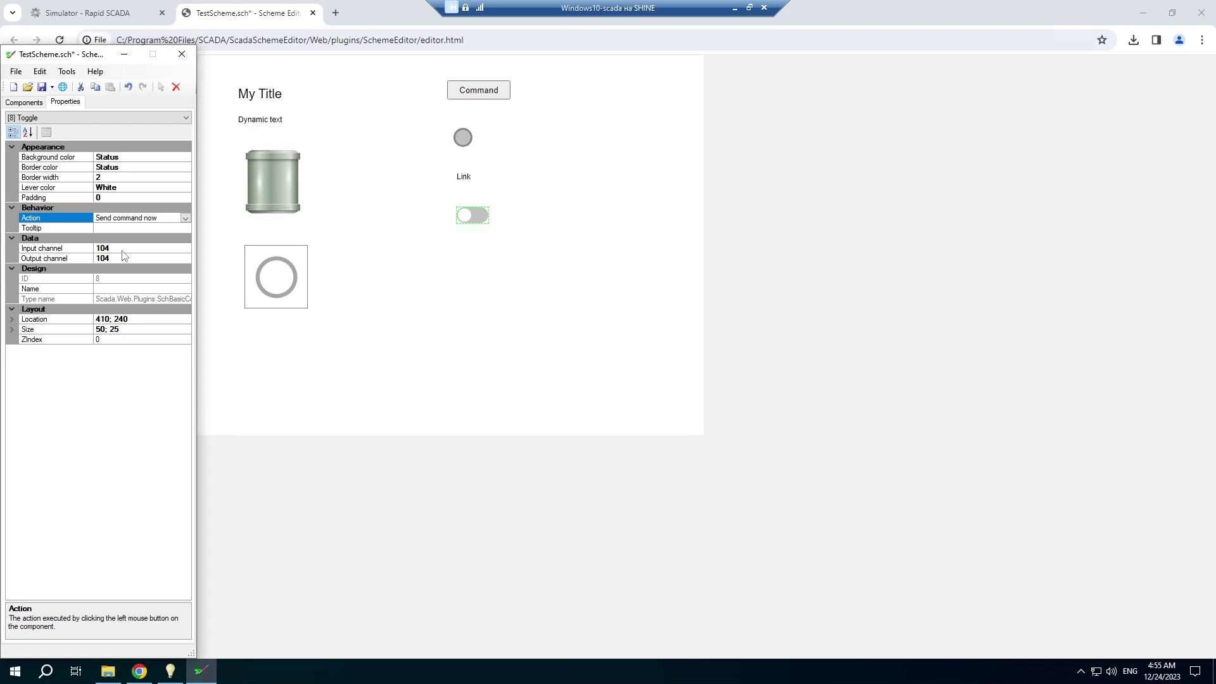
click(42, 86)
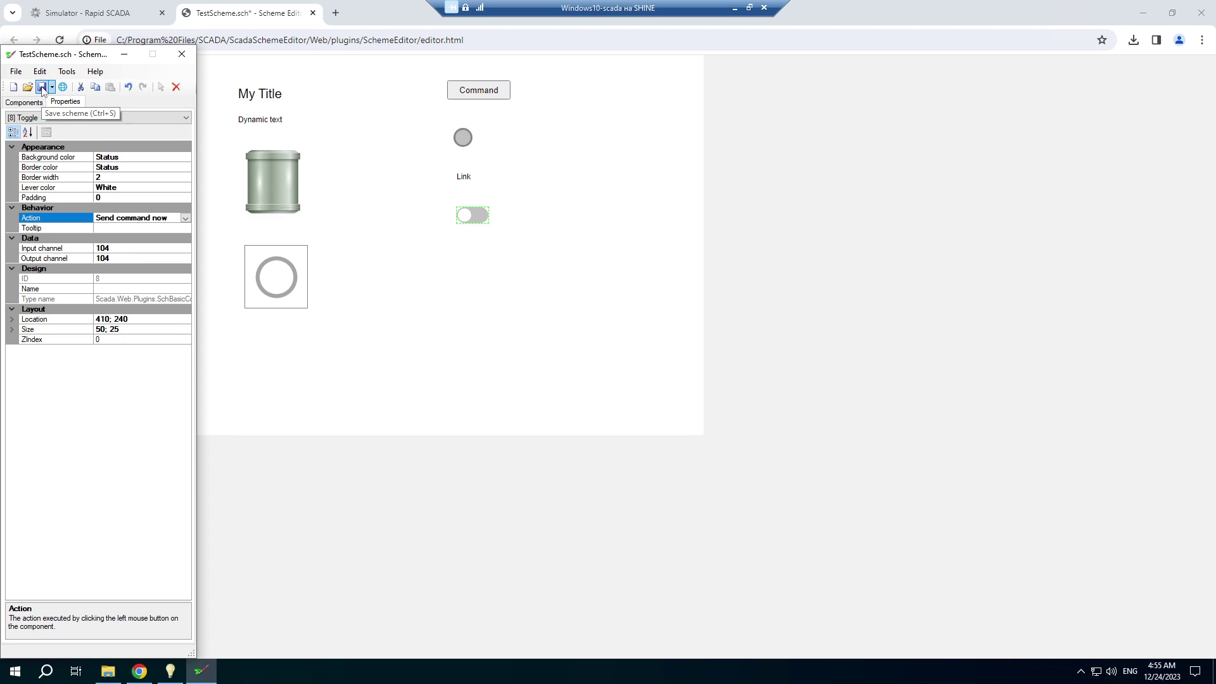
click(181, 55)
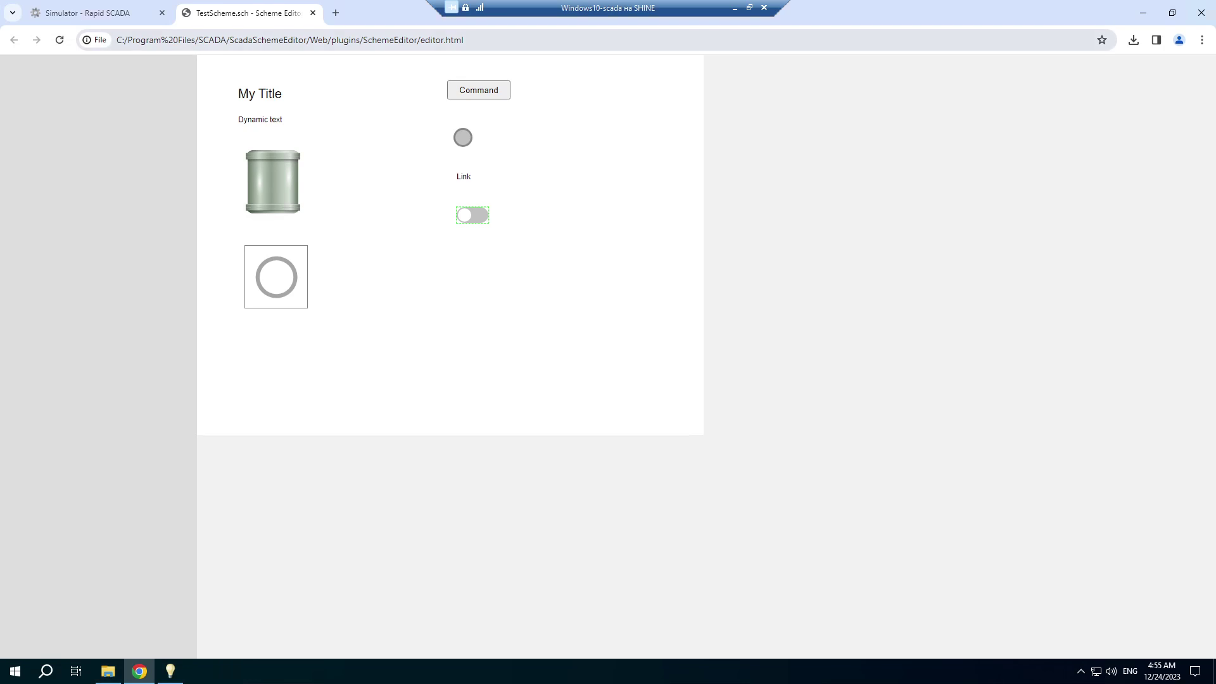
Step: In Rapid SCADA Administrator, open the Views table under Primary Tables
click(313, 12)
click(179, 680)
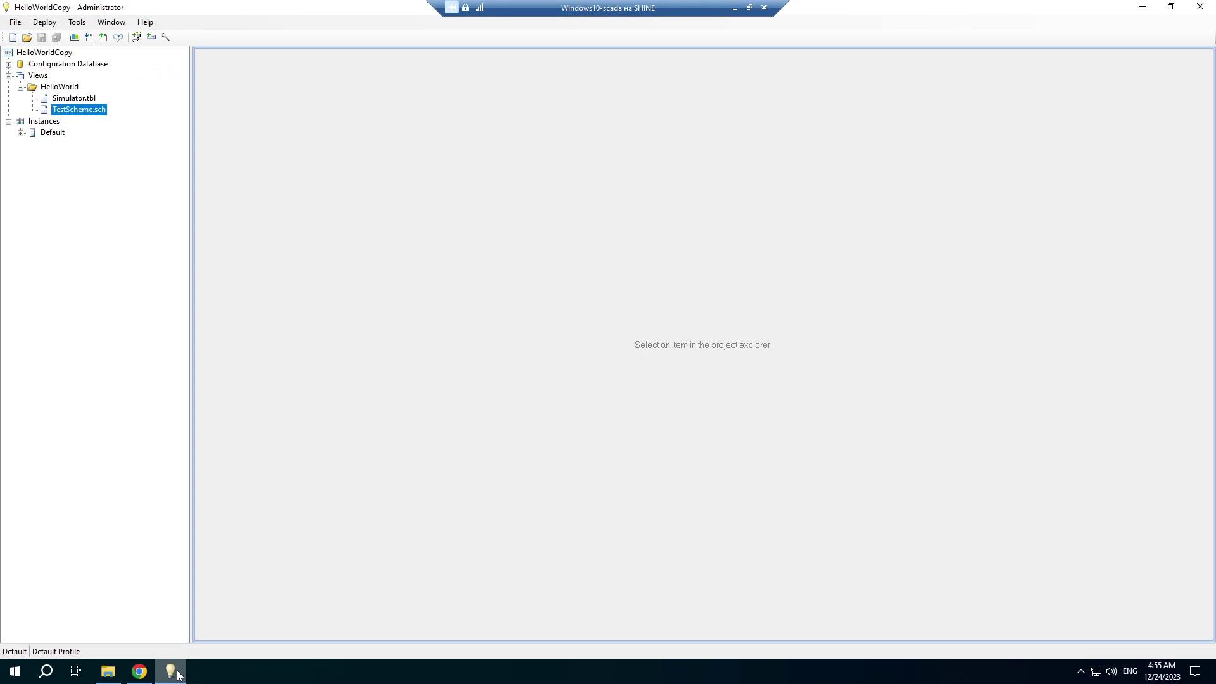
click(8, 64)
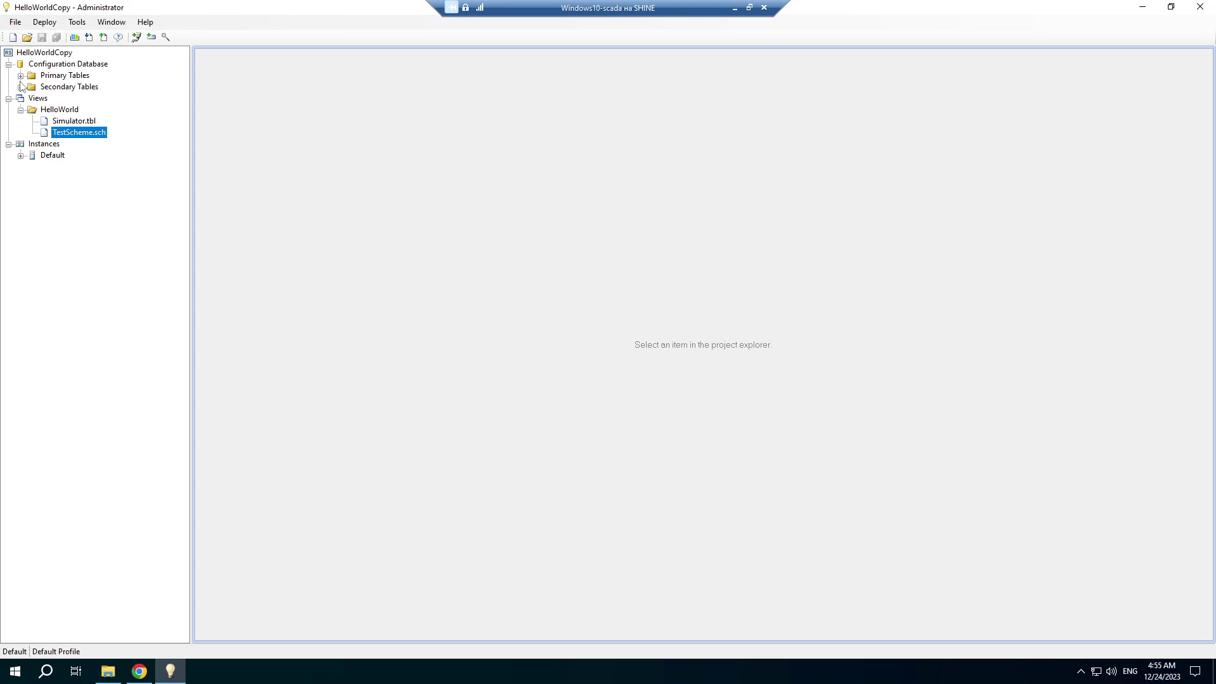
click(21, 76)
click(56, 146)
double_click(56, 146)
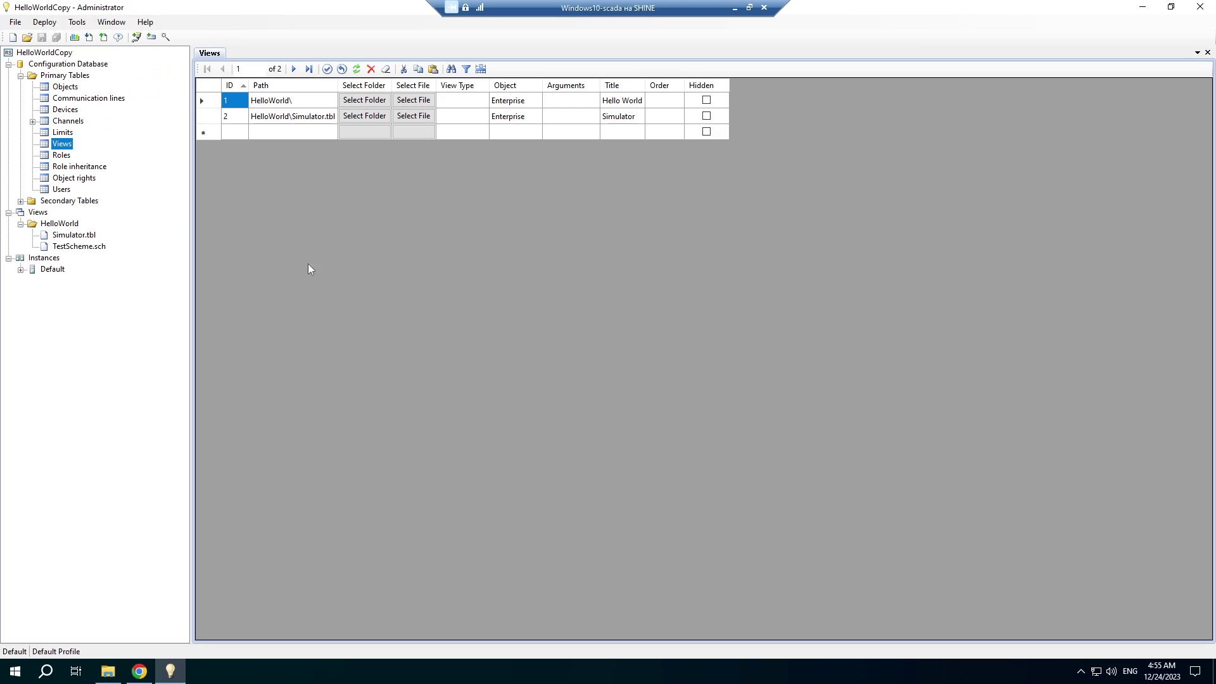
Step: Add a view for TestScheme.sch with object Enterprise and title 'My scheme', and save
click(414, 131)
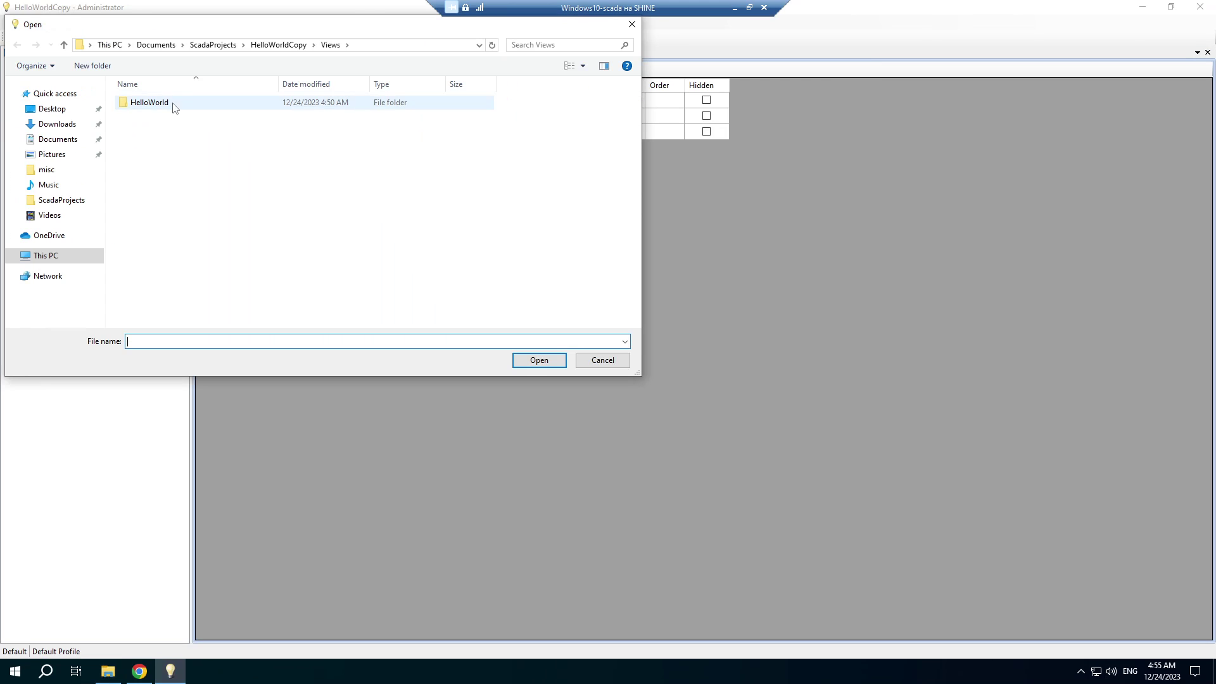
click(169, 117)
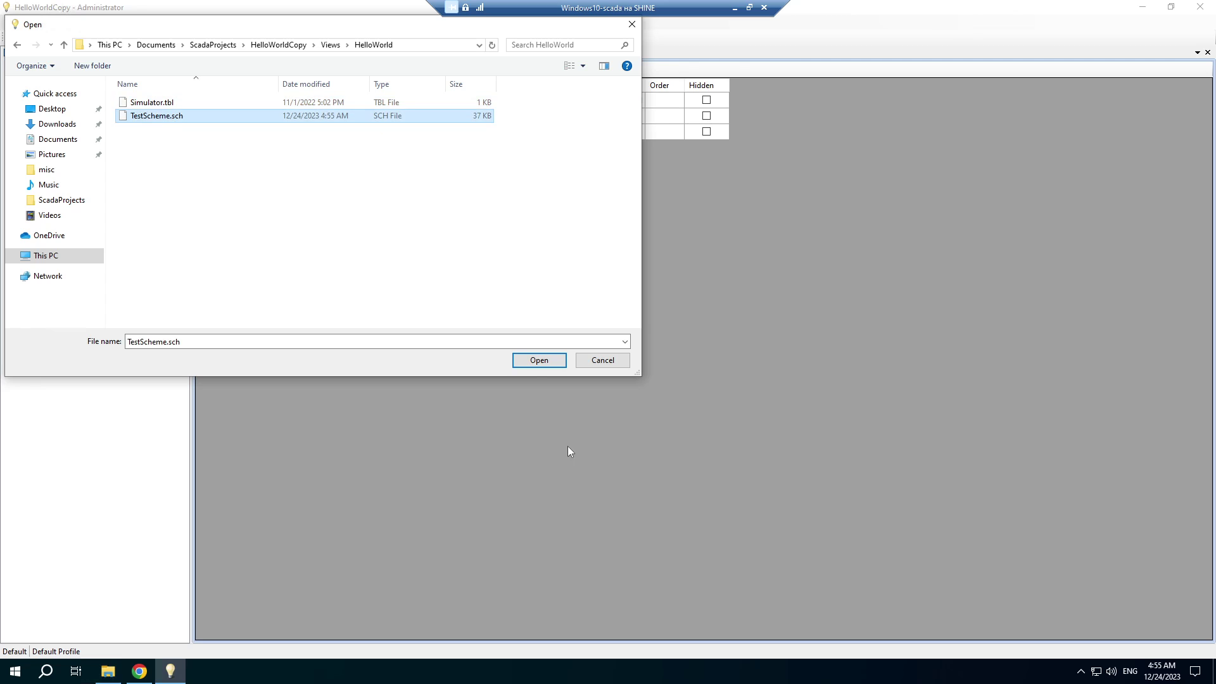
click(526, 363)
click(511, 120)
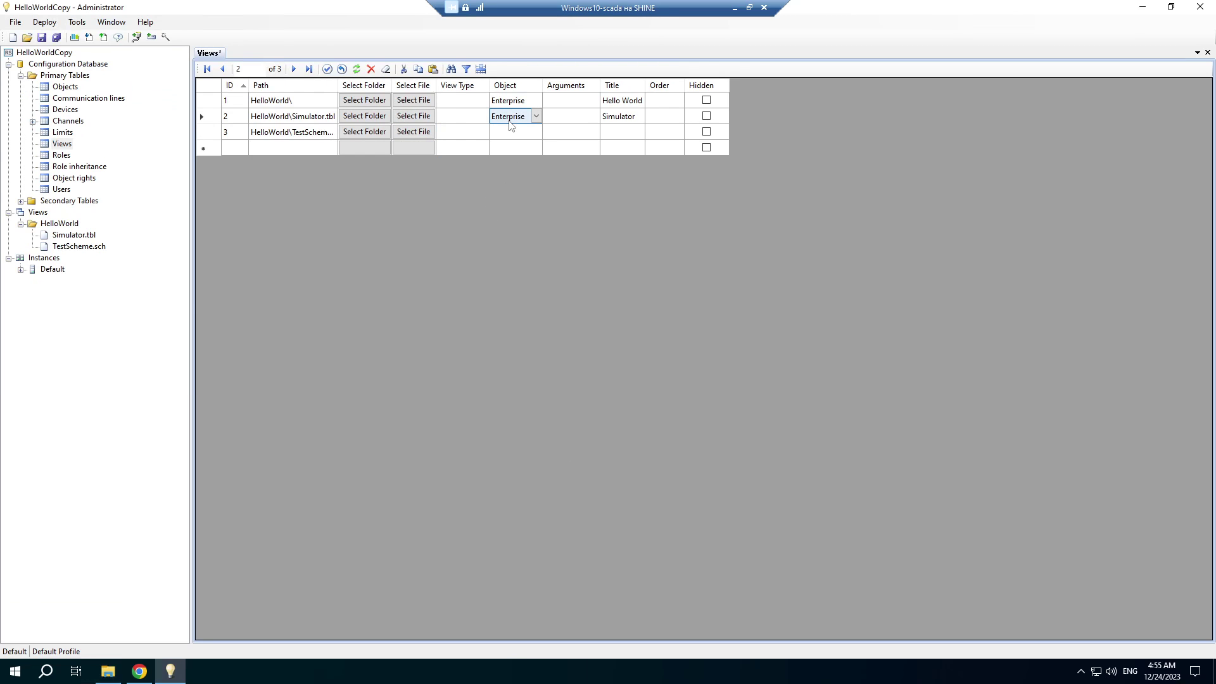
click(513, 136)
click(619, 139)
text(My scheme)
key(ctrl+s)
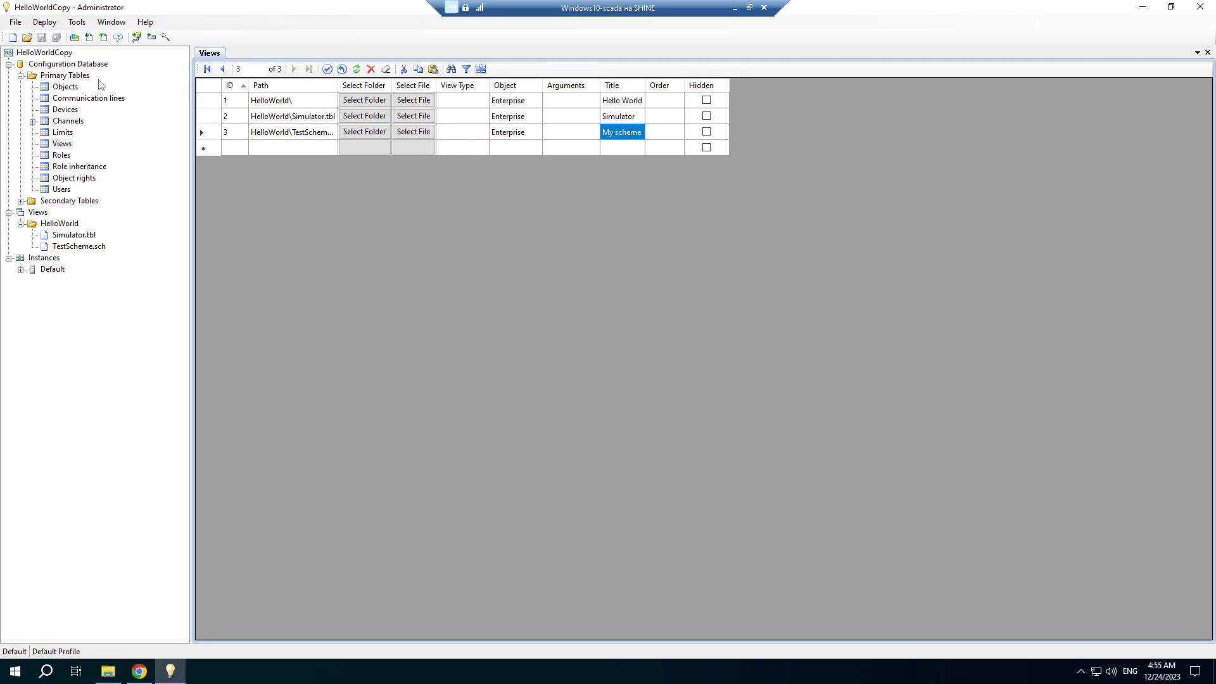
Step: Upload the configuration to the server and dismiss the report
click(104, 37)
click(677, 465)
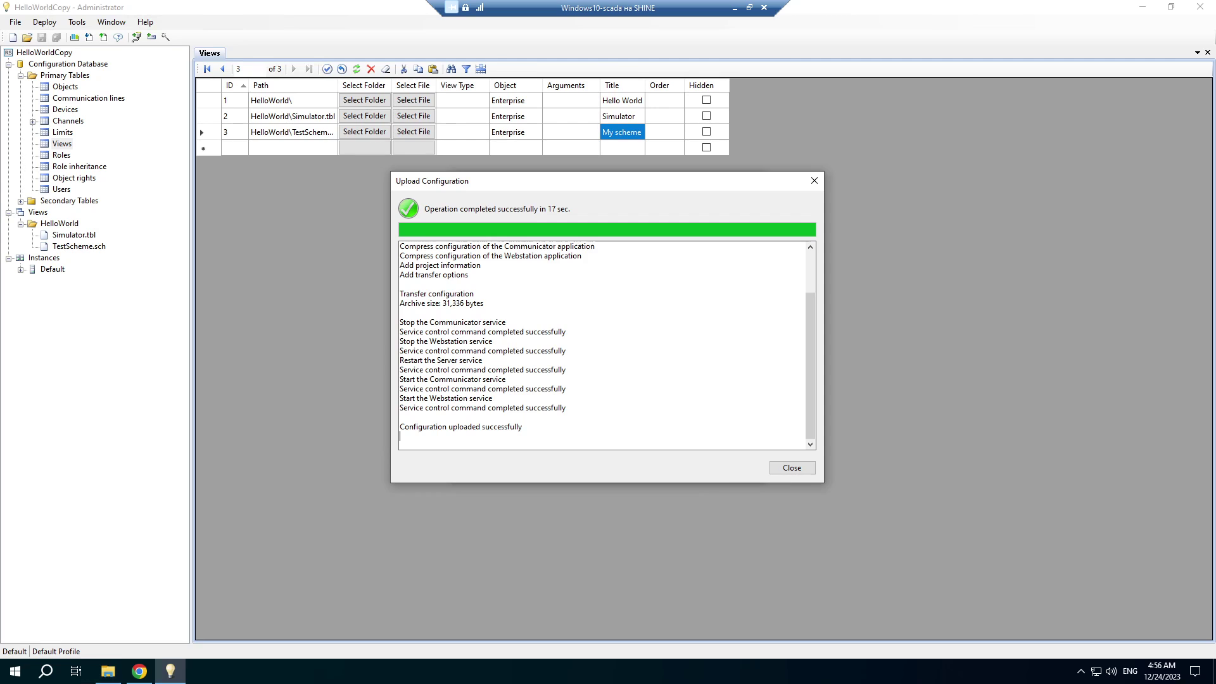
click(779, 468)
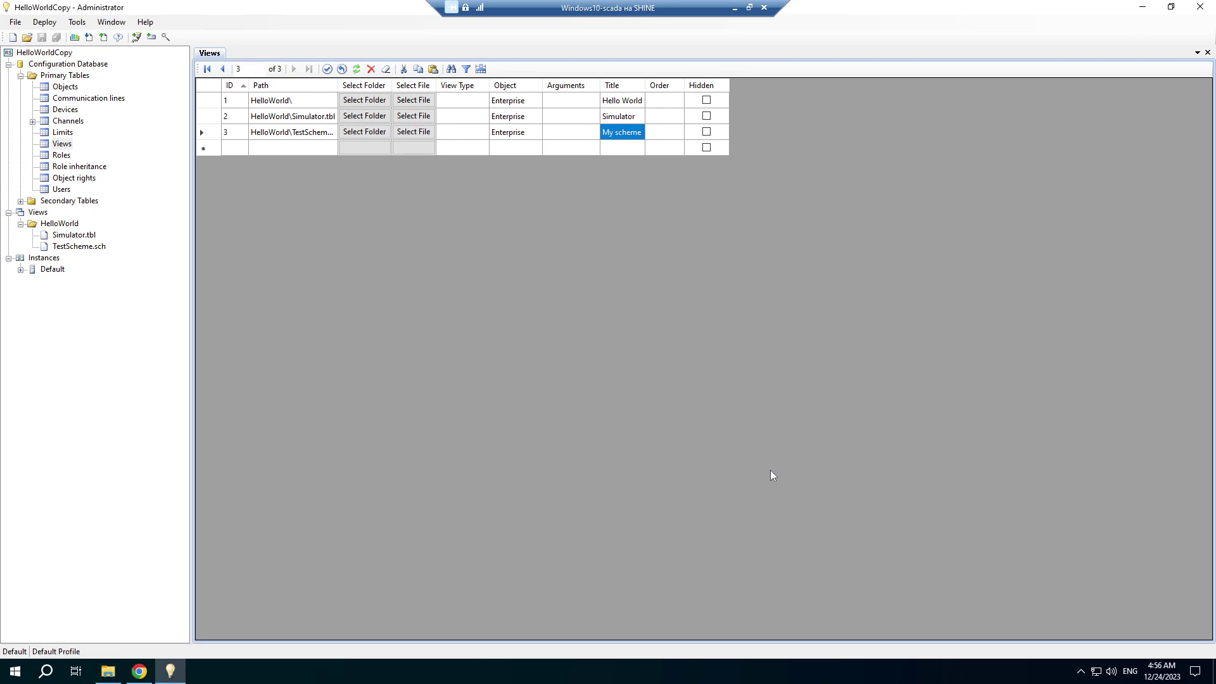
Step: In Chrome, open the My scheme view, then open and close the live value's Sine chart
click(139, 672)
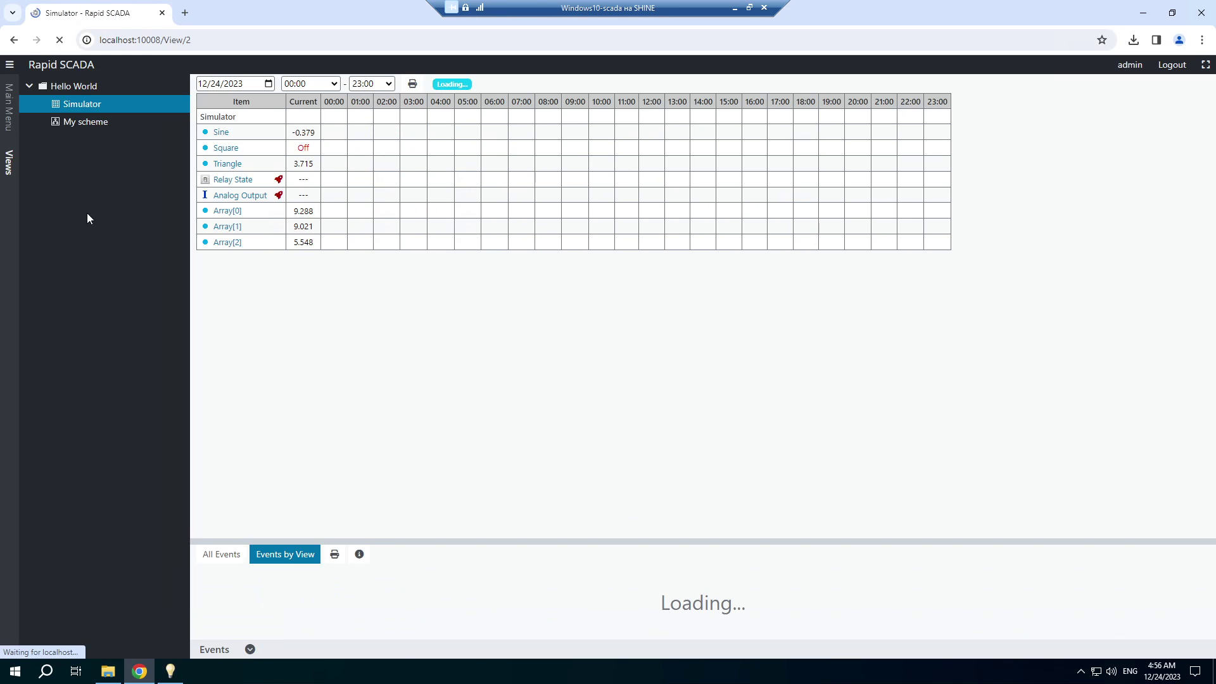
click(91, 122)
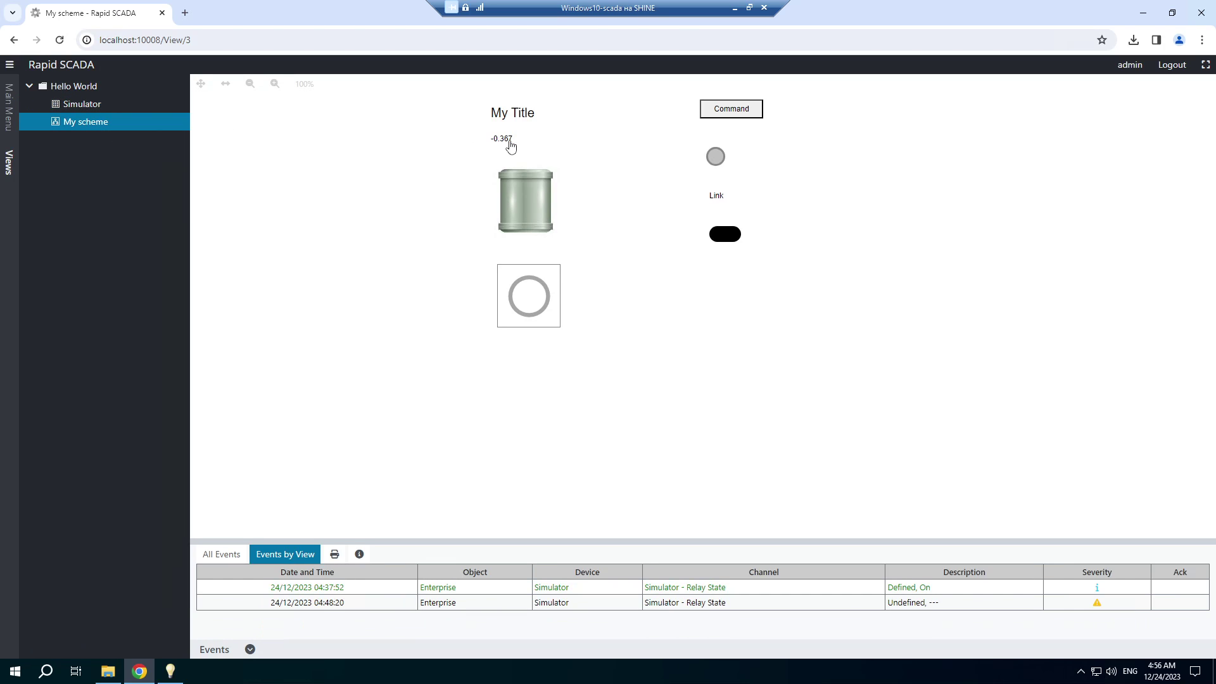
click(511, 145)
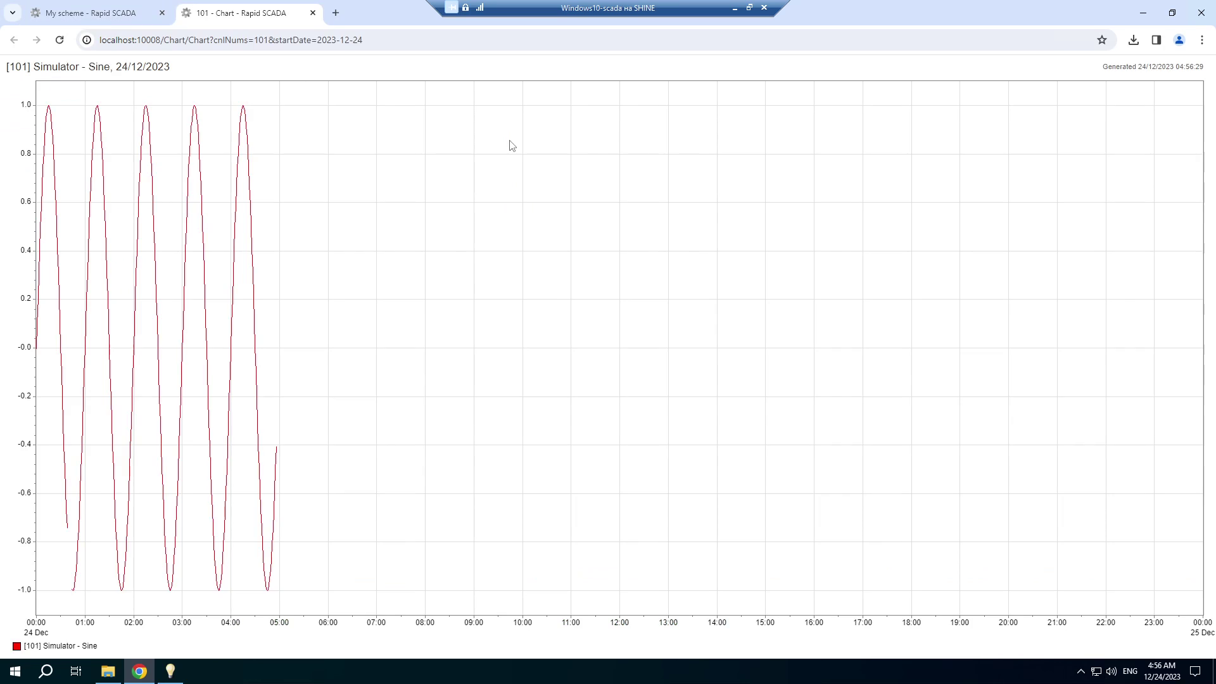
click(313, 13)
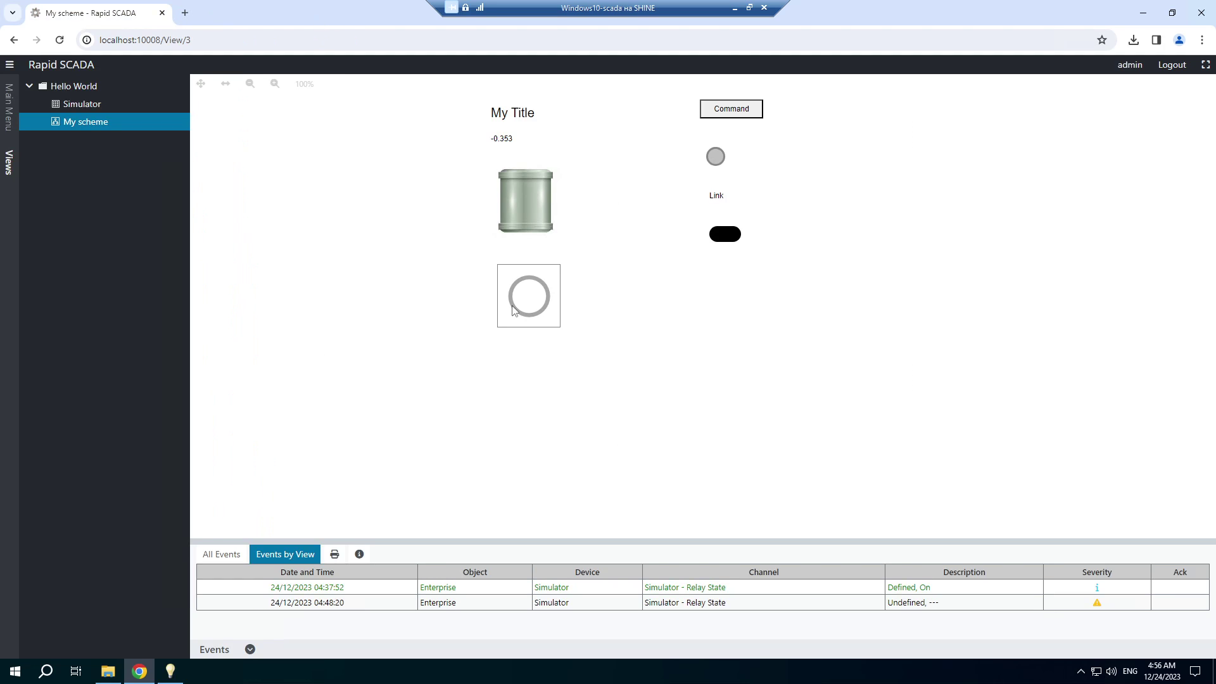
Step: Send Relay State On, view the Simulator table via the Link, then toggle the relay off and on
click(731, 111)
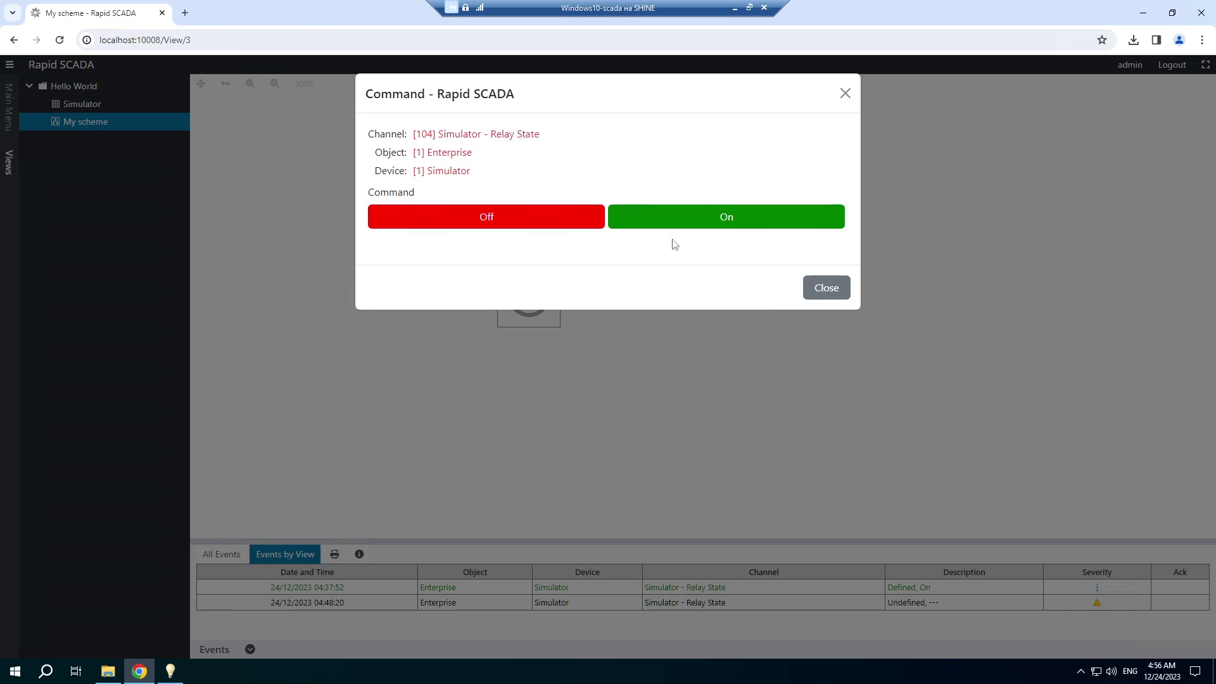
click(684, 225)
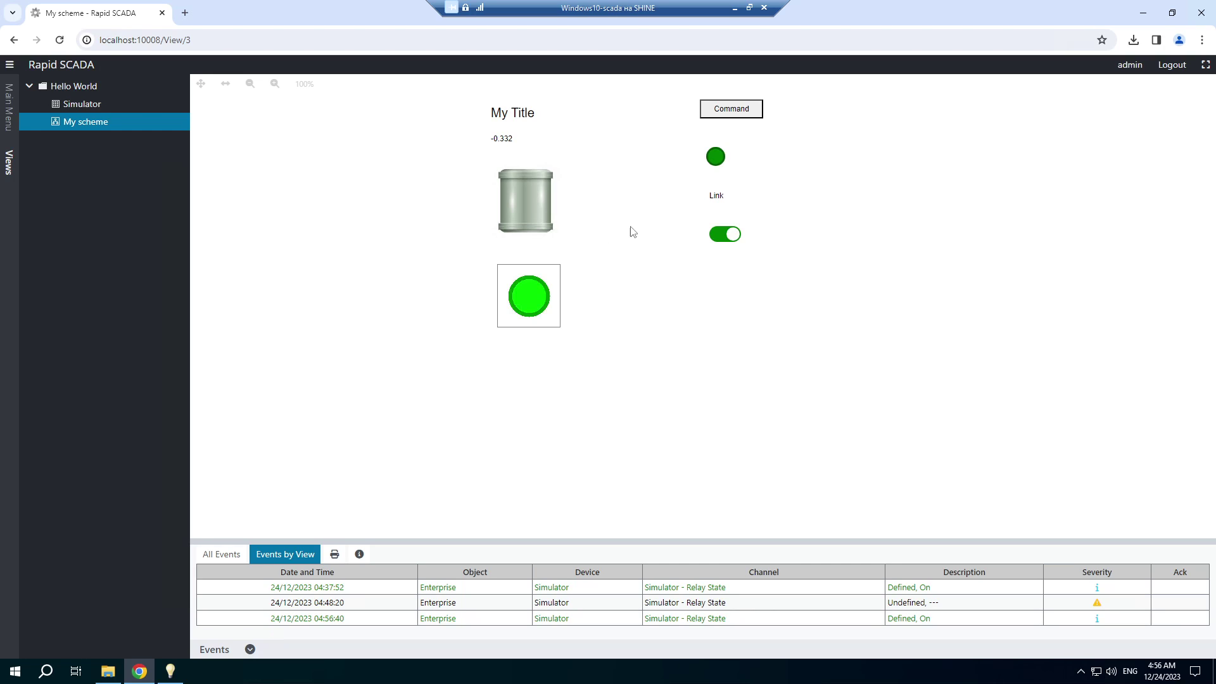
click(715, 197)
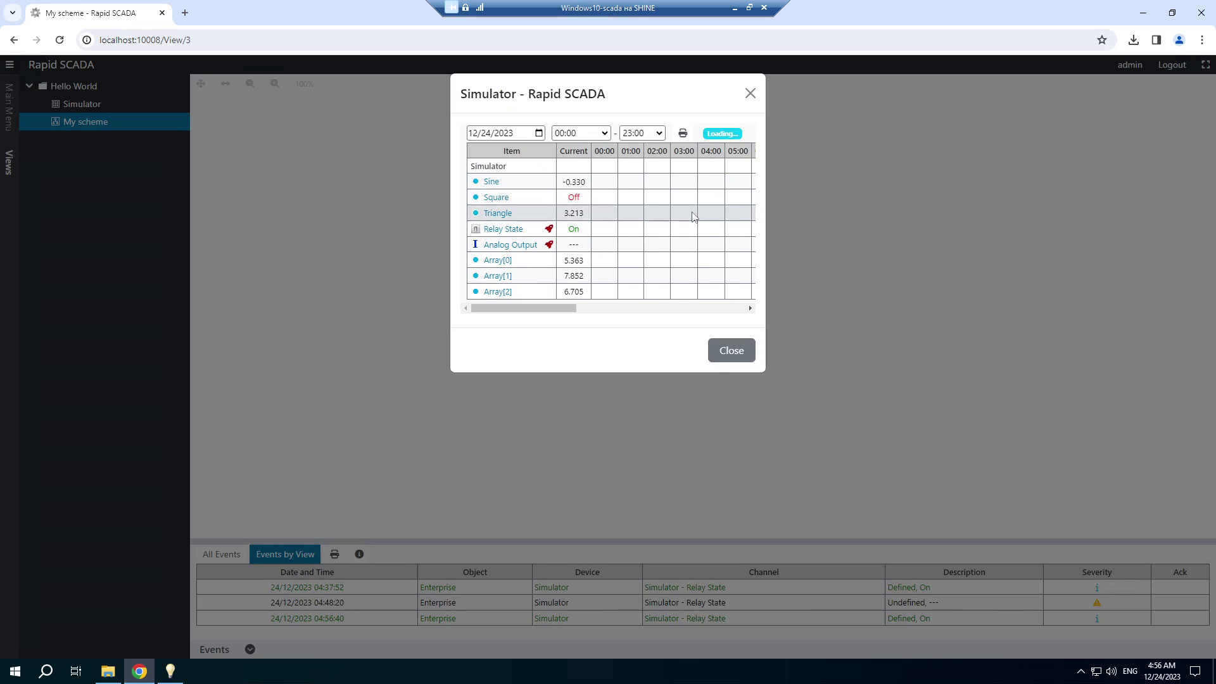
click(730, 351)
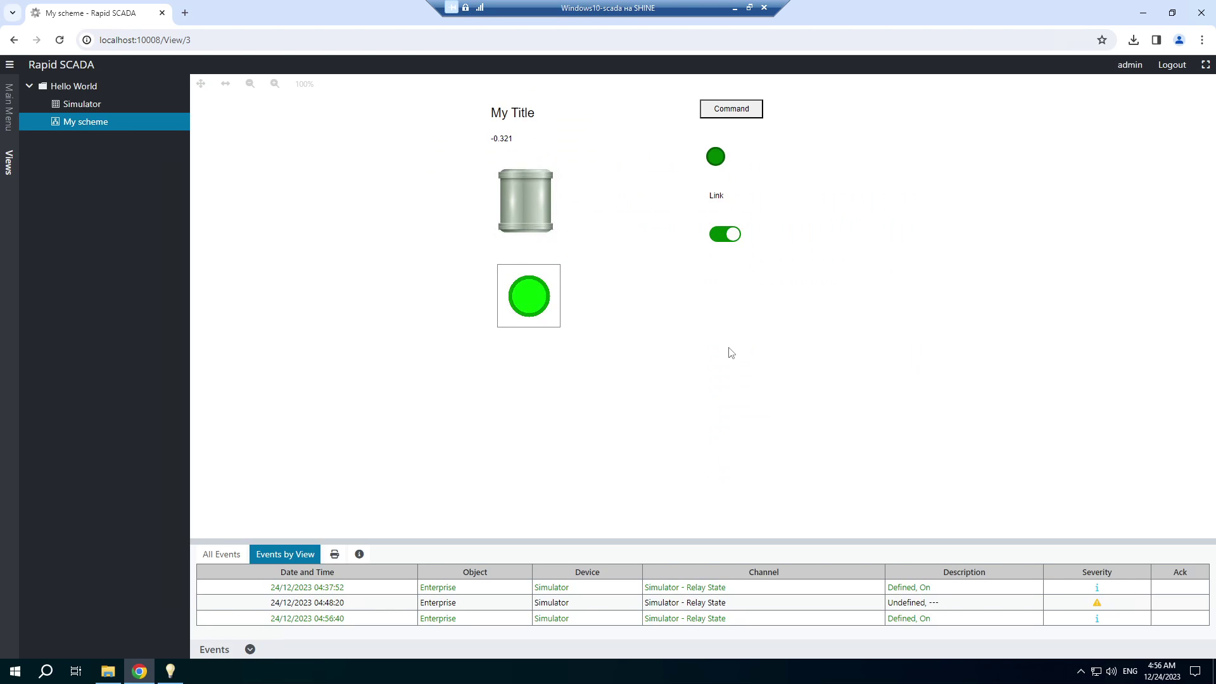
click(728, 239)
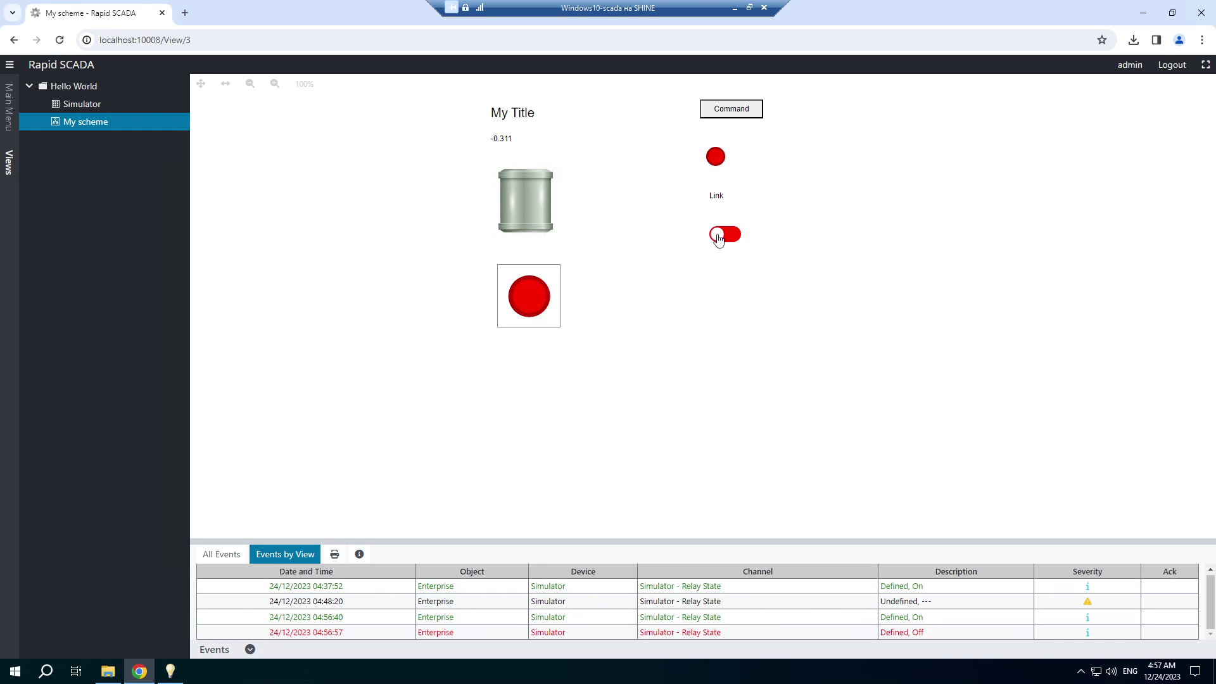
click(718, 236)
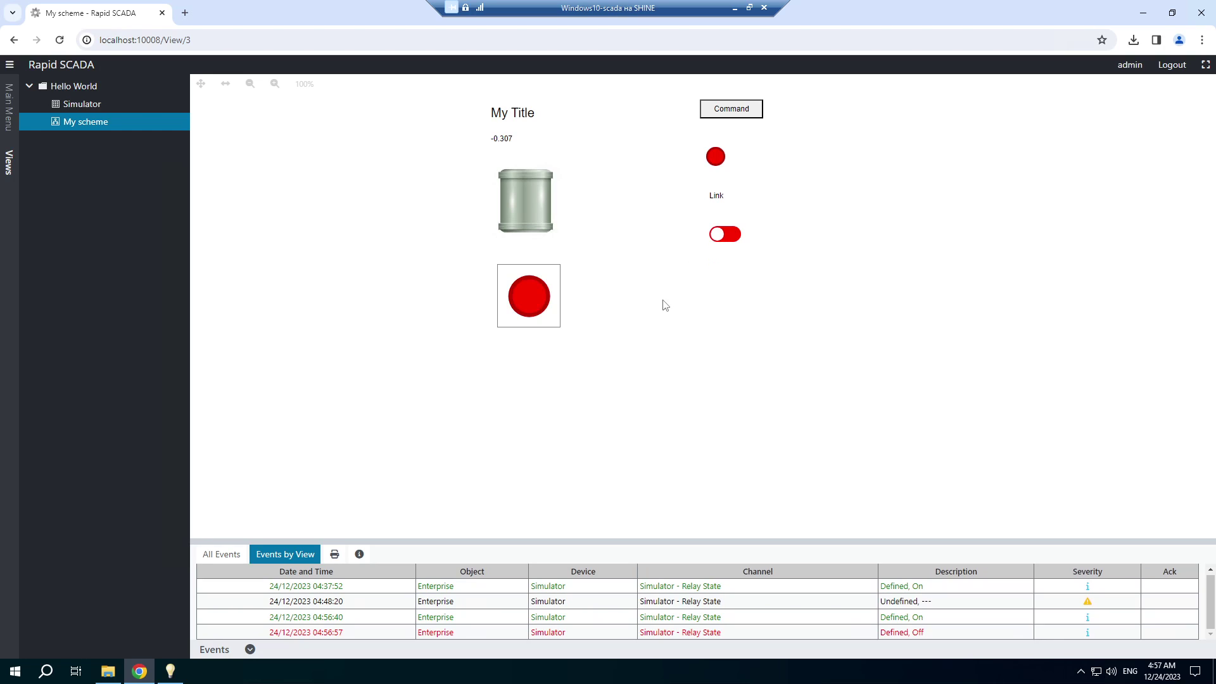